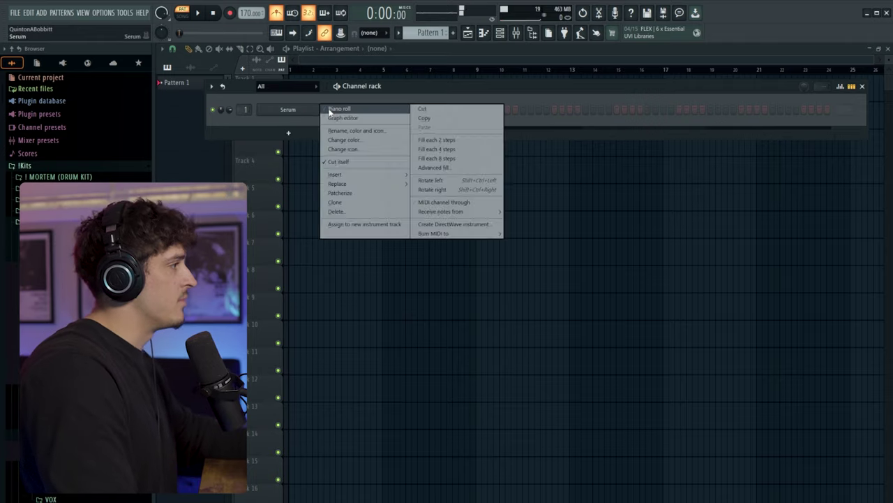
In Serum's piano roll, enter a two-bar A4 and a following two-bar F4, doubling both notes one octave higher
scroll(260, 286, down, 3)
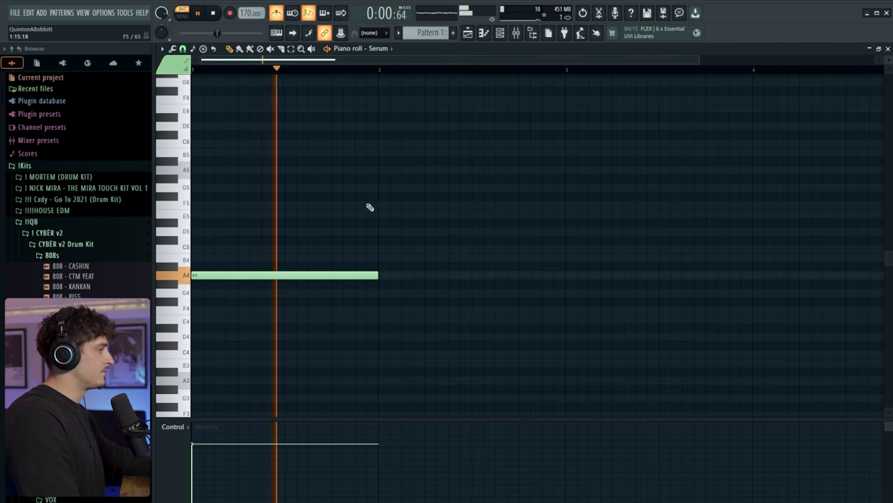
drag(378, 275, 557, 289)
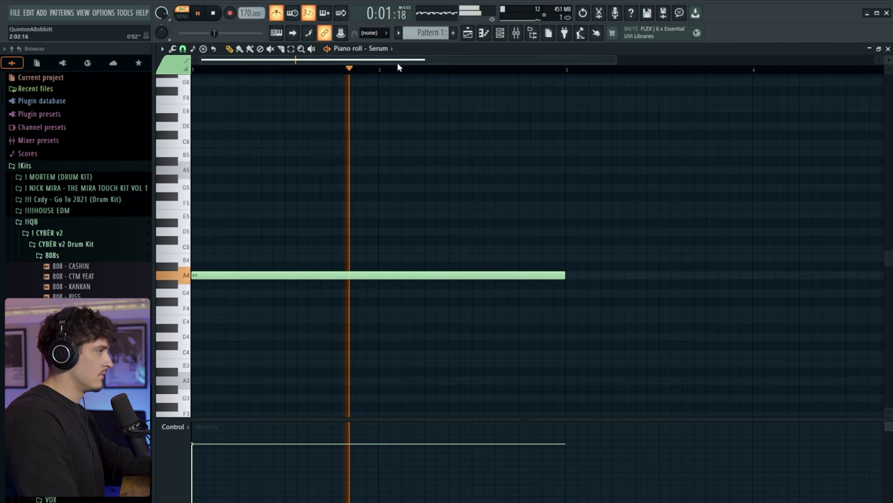
scroll(403, 69, down, 3)
click(433, 309)
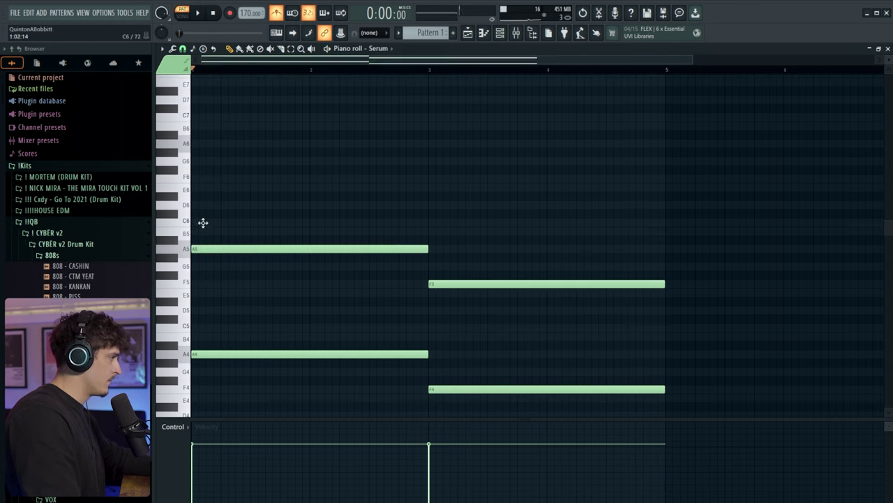
Fill out both chords, adding E6 and C7 to the first and C6 and A6 to the second
click(202, 222)
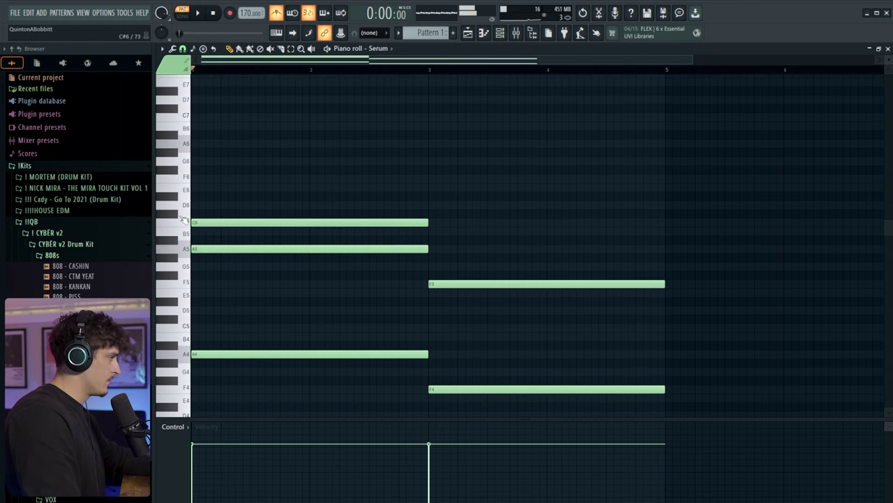
click(221, 221)
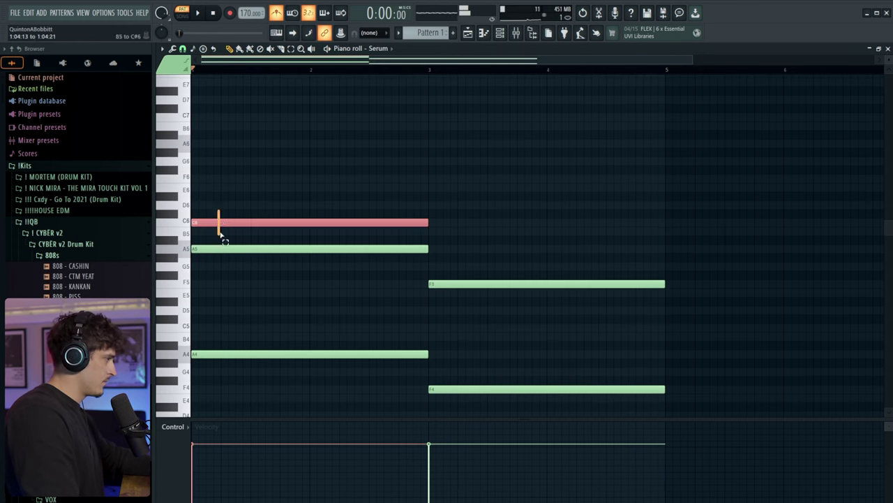
key(ctrl+Up)
click(199, 206)
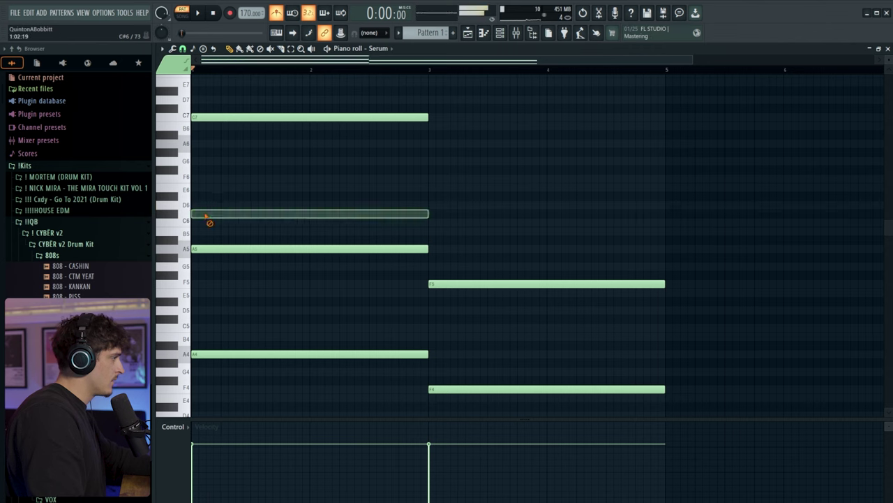
right_click(200, 207)
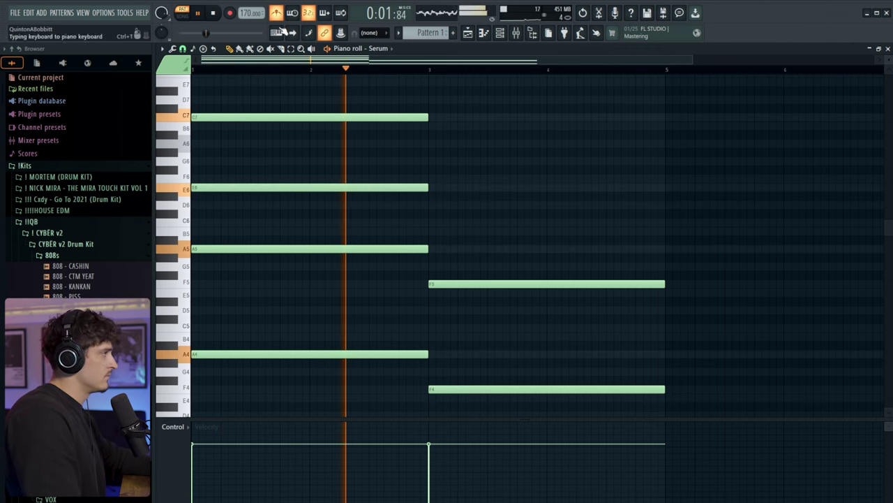
click(430, 224)
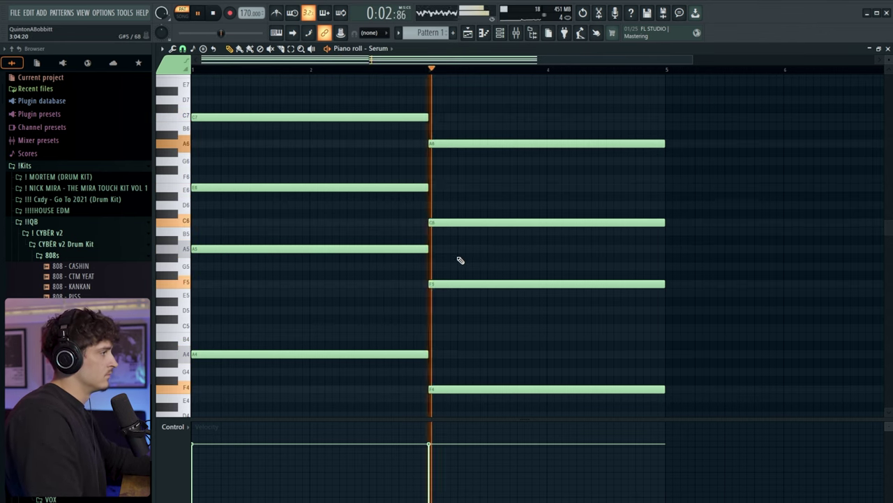
scroll(457, 256, down, 2)
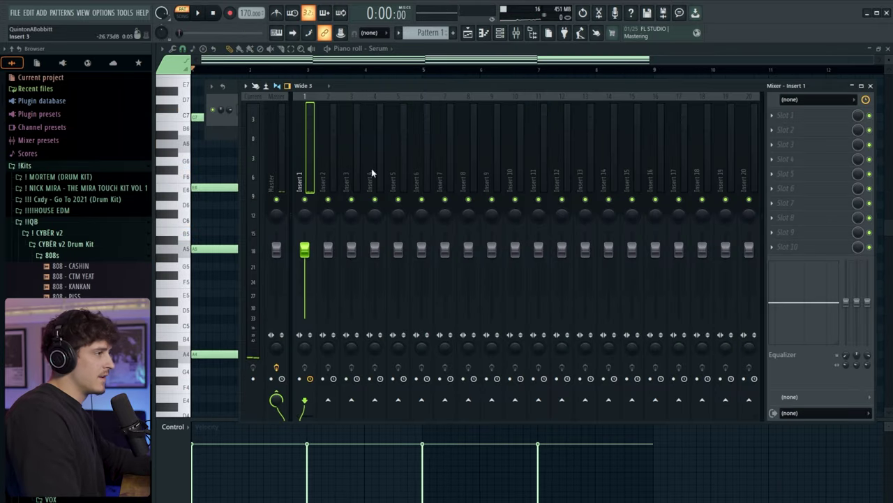
Load Fruity parametric EQ 2 on mixer Insert 1 and roll off the low and high ends
click(803, 119)
click(562, 443)
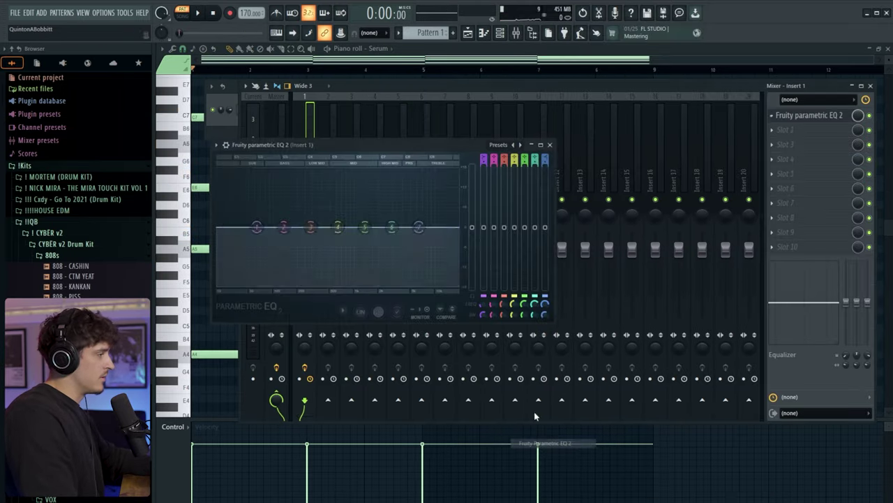
drag(422, 228, 401, 285)
drag(393, 228, 416, 281)
drag(257, 229, 274, 286)
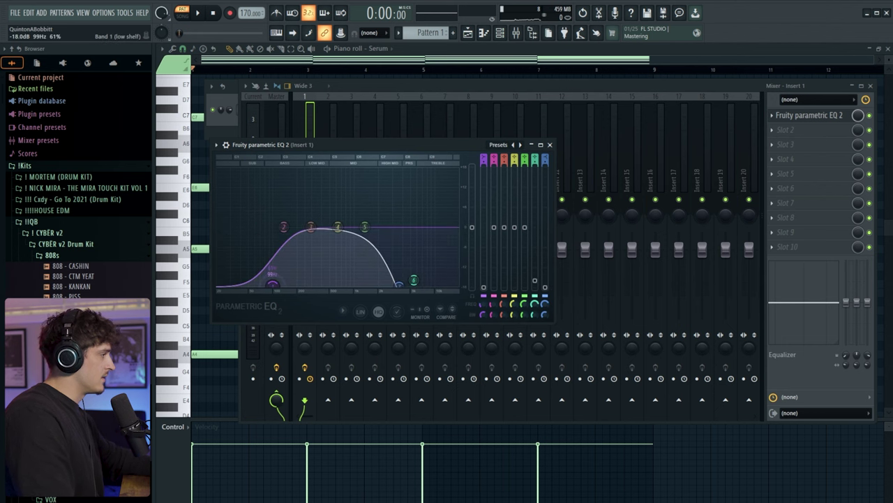
Shape the chord EQ during playback, cutting band 5 to about -10.7 dB near 2066 Hz, lowering band 2 and slightly boosting band 4
key(space)
drag(285, 228, 271, 241)
drag(364, 227, 395, 242)
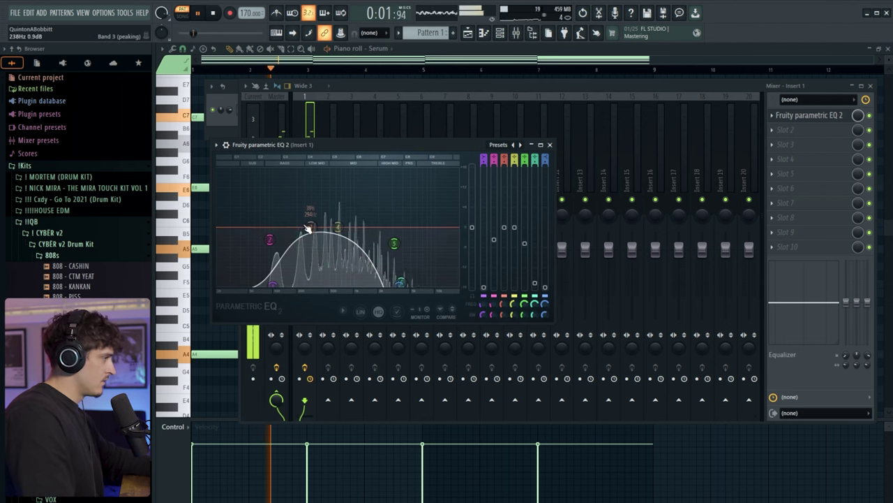
drag(338, 227, 333, 219)
drag(394, 242, 392, 253)
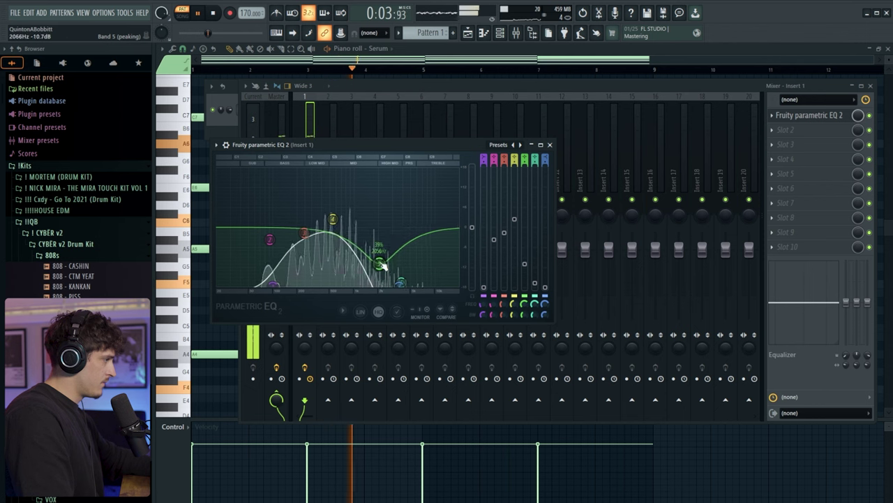
key(space)
click(549, 144)
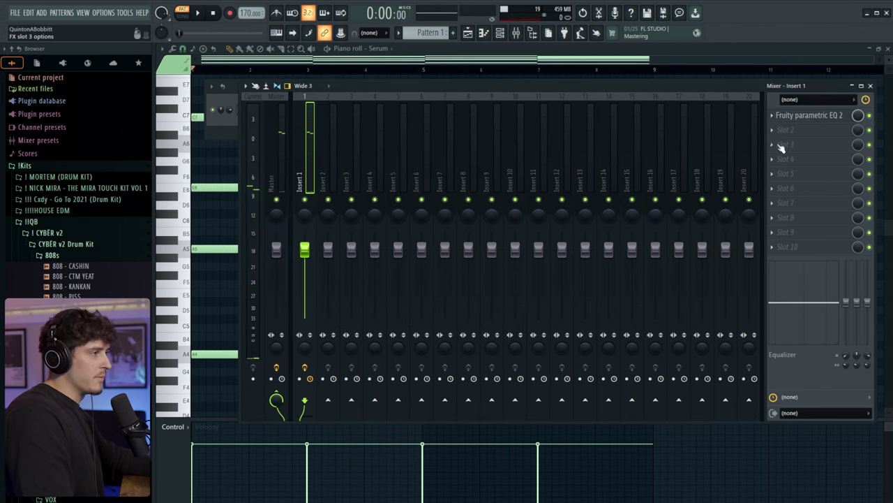
Add Hyper Chorus ahead of the EQ on Insert 1 and readjust the EQ's lower bands
click(784, 133)
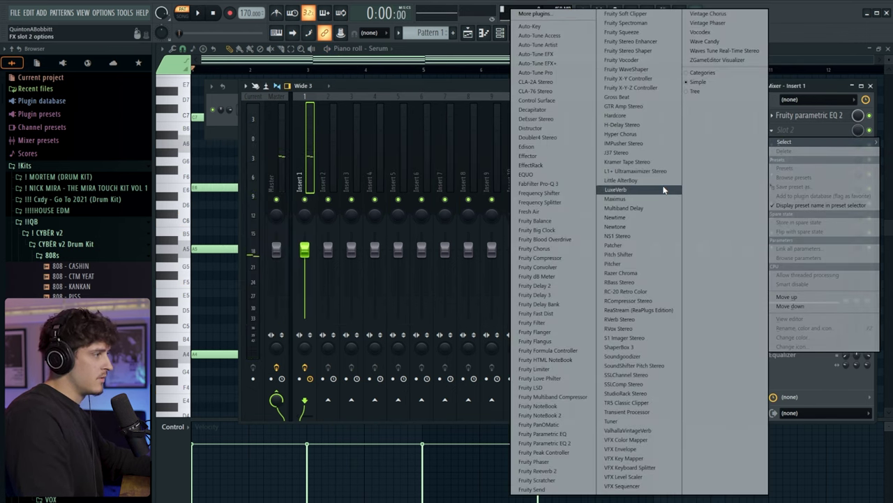
click(620, 133)
key(space)
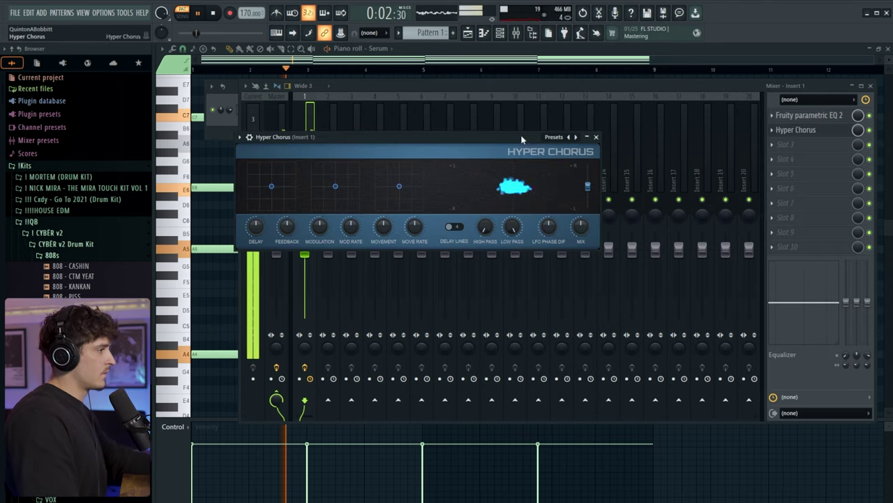
click(596, 137)
click(830, 134)
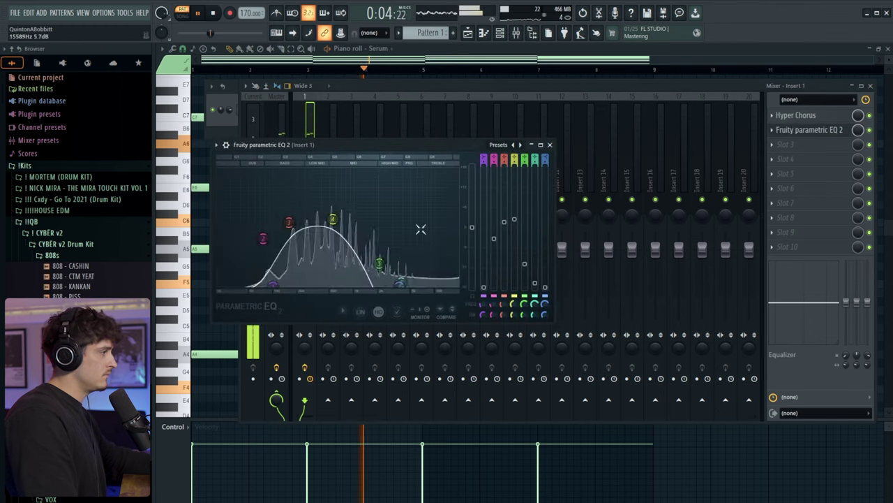
drag(299, 241, 298, 216)
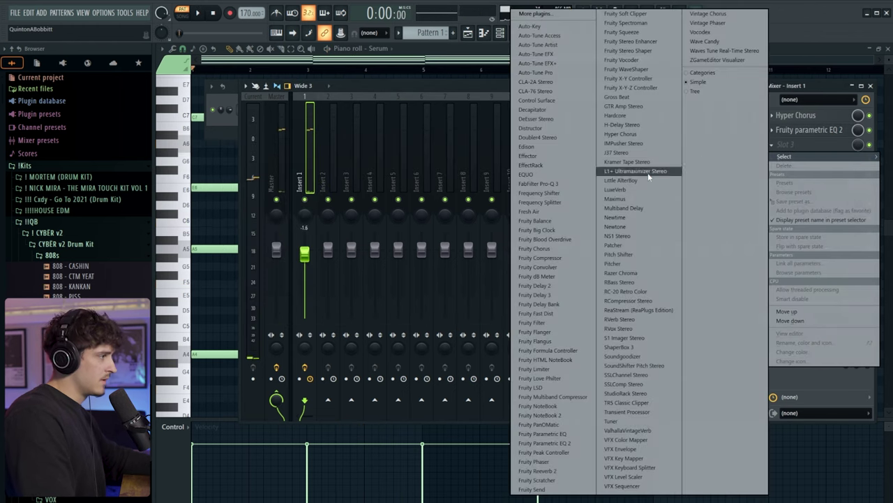
Transpose all the chord notes down one octave and lower the Insert 1 fader to -2.8 dB
key(Escape)
key(F9)
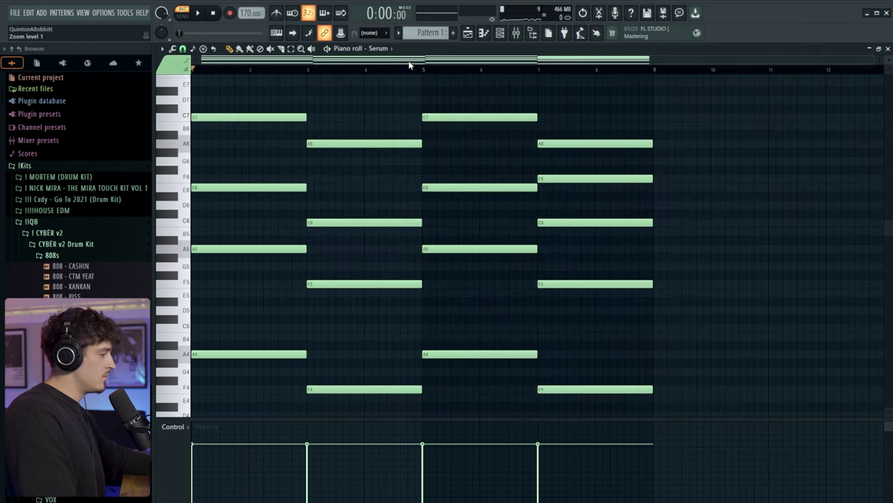
key(space)
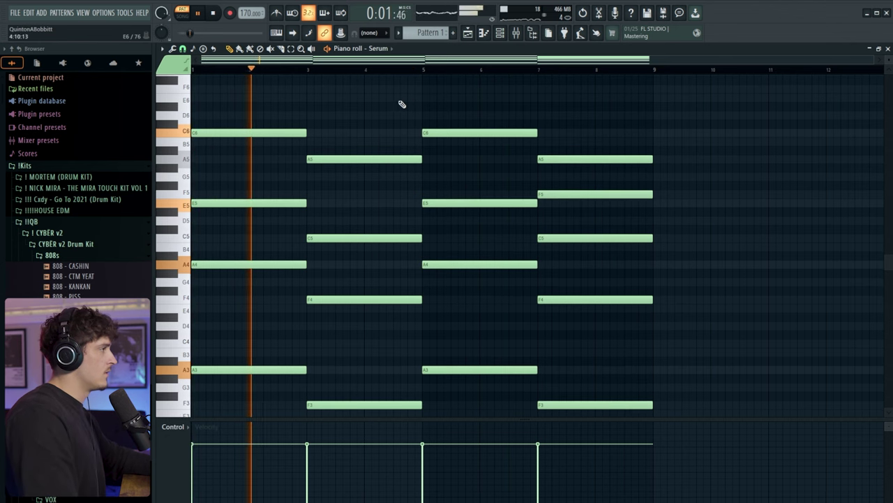
key(F9)
click(809, 132)
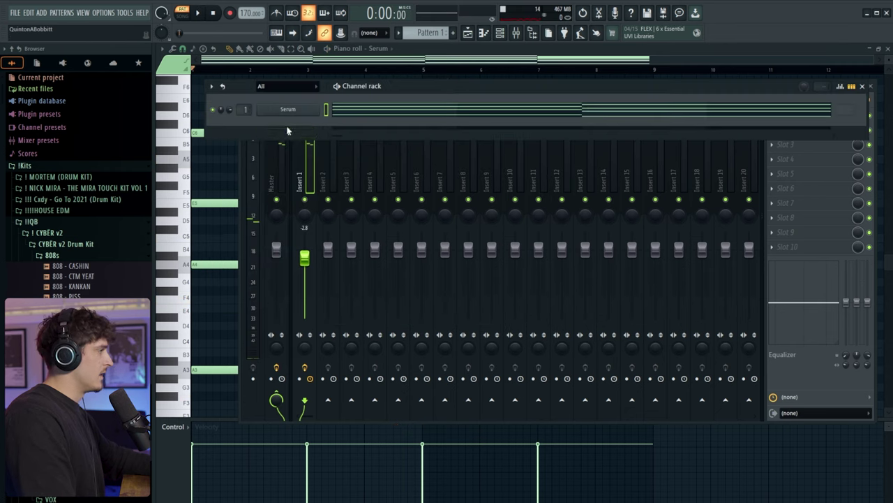
Add a second Serum channel with the "bass - silence" preset and give it the chords' root notes as A4 and F4
click(289, 132)
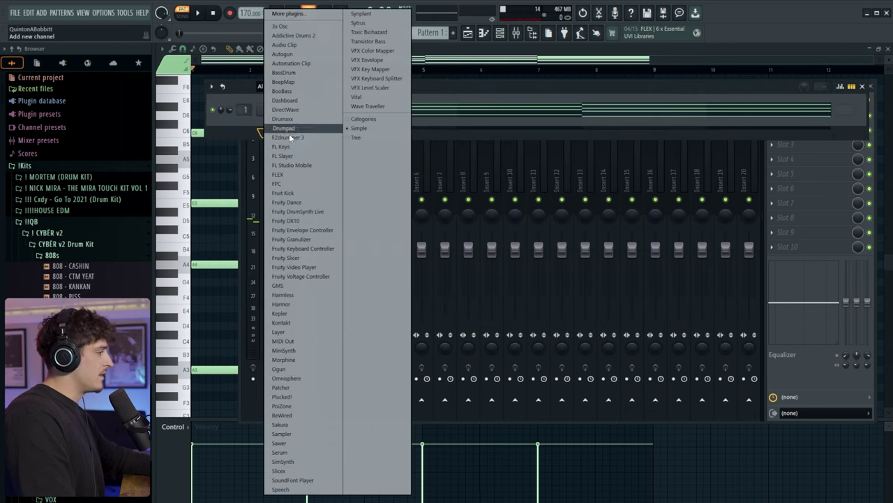
click(283, 452)
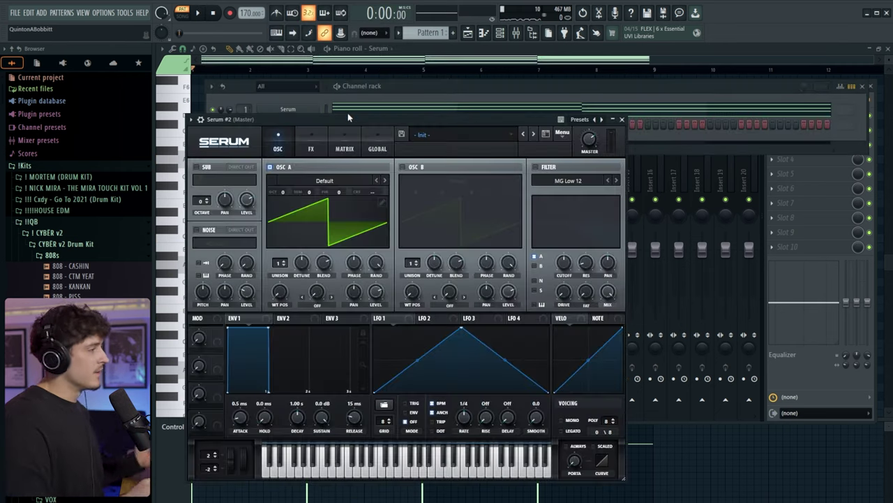
drag(347, 113, 382, 95)
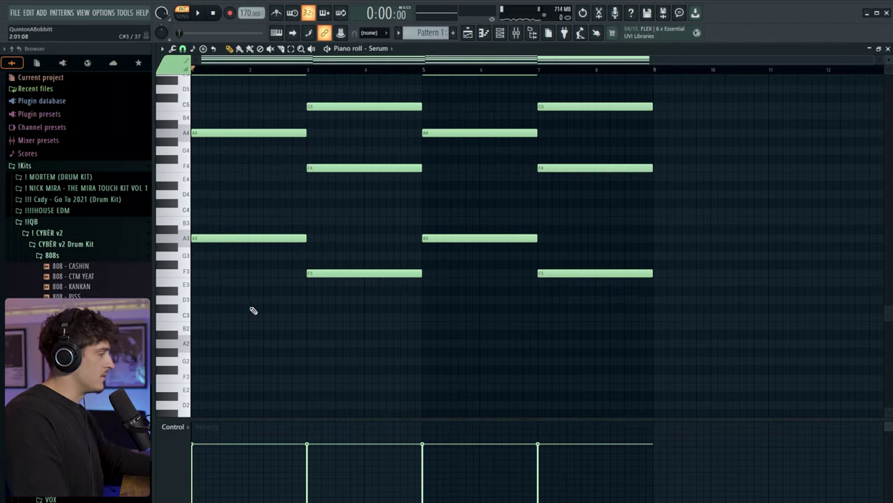
drag(248, 311, 619, 241)
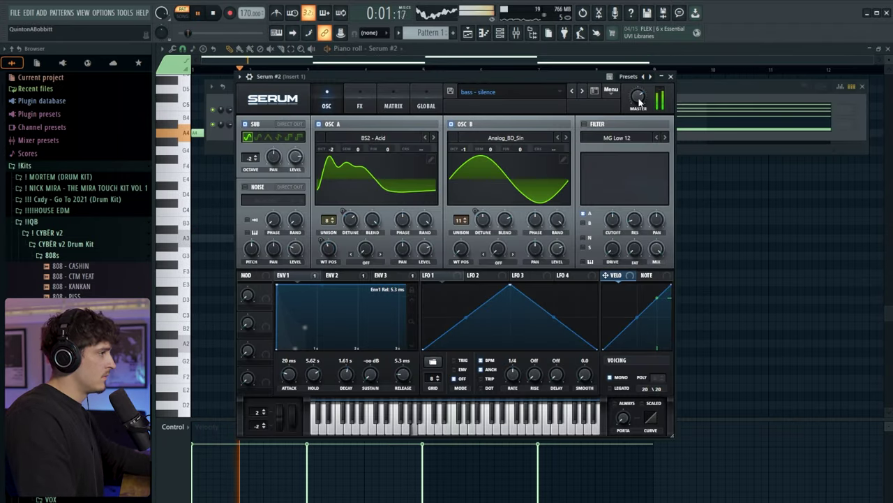
click(670, 78)
Load Fruity parametric EQ 2 on the bass's mixer track and roll off the highs, pulling bands 3 and 4 down
key(F9)
click(785, 117)
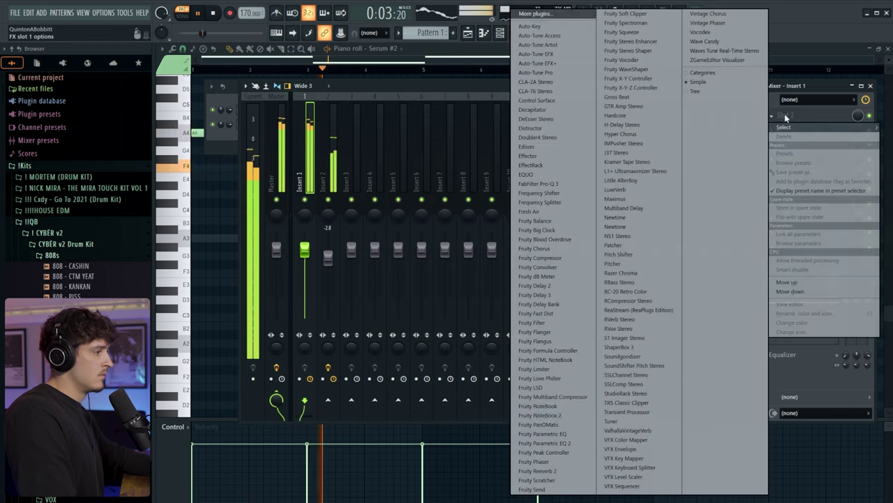
click(564, 444)
drag(362, 219, 392, 251)
drag(333, 219, 388, 242)
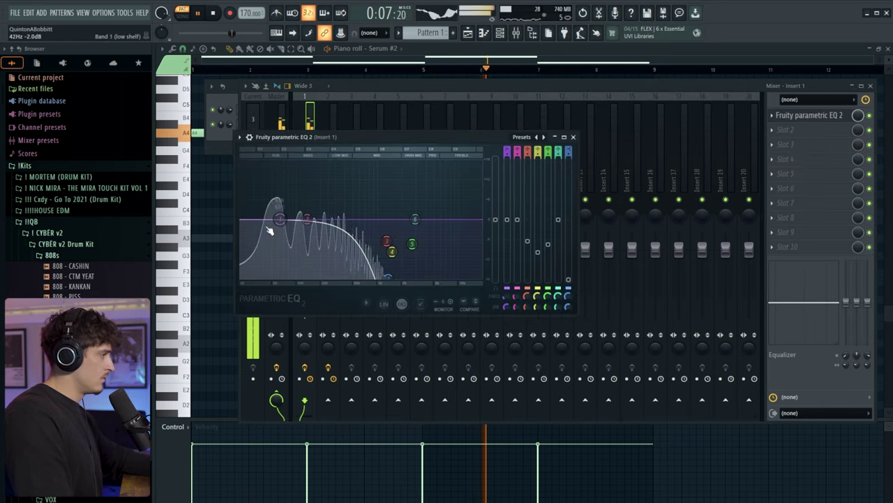
click(573, 137)
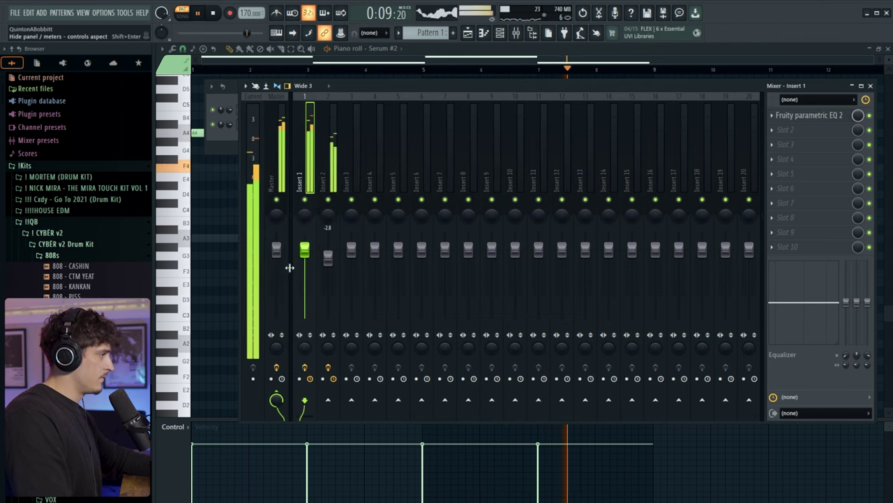
Add a third Serum channel and load the "lead - yoshi" preset from the CYBËR - Serum Bank
click(513, 33)
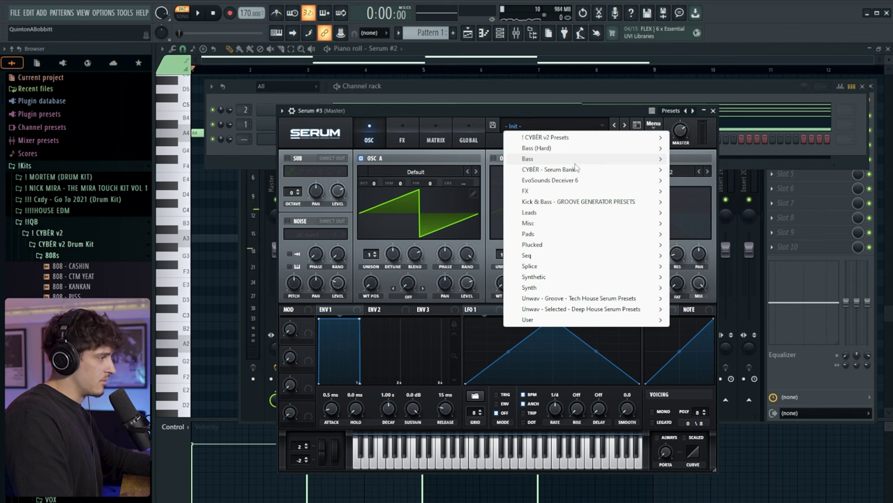
mouse_move(587, 174)
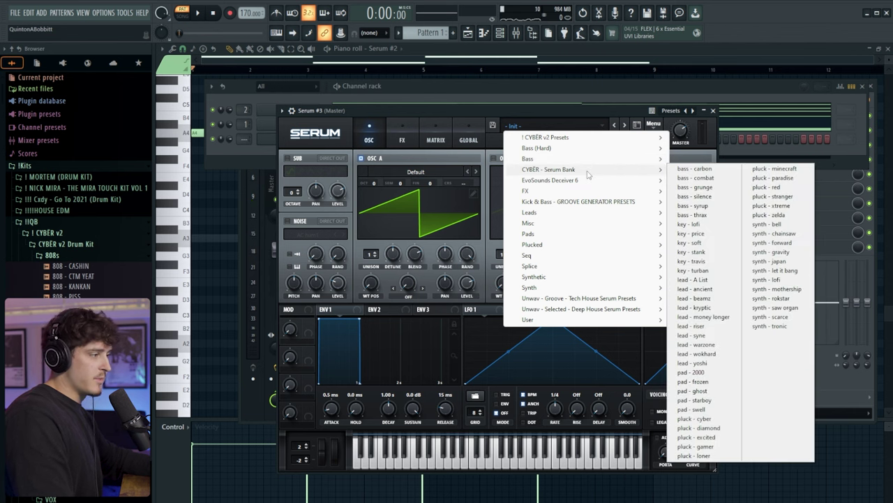
click(712, 364)
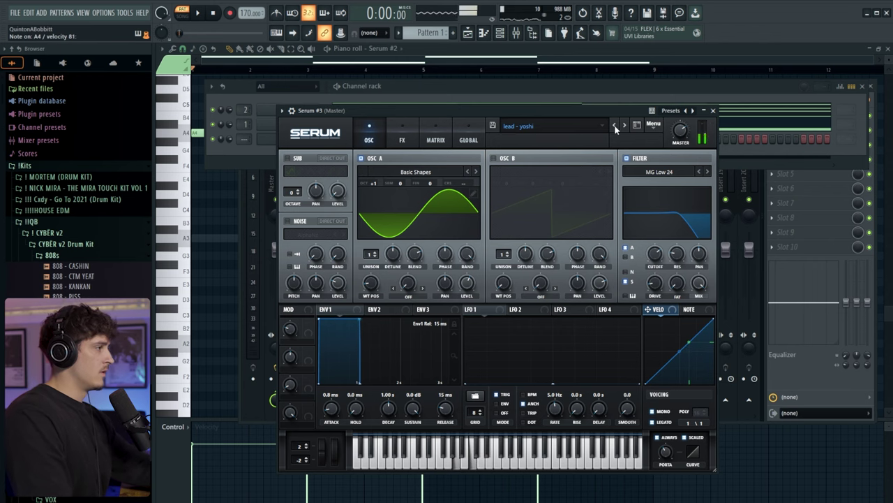
click(713, 111)
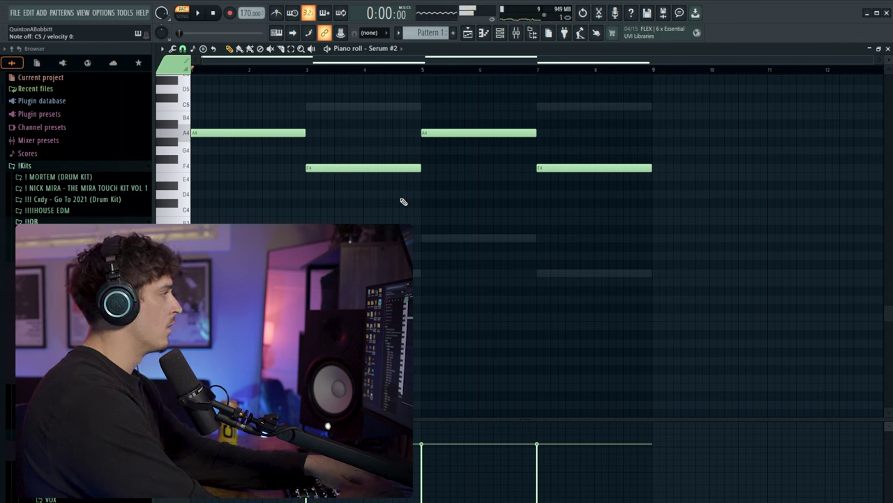
Record a lead melody on the third Serum channel over the chords and bass
key(space)
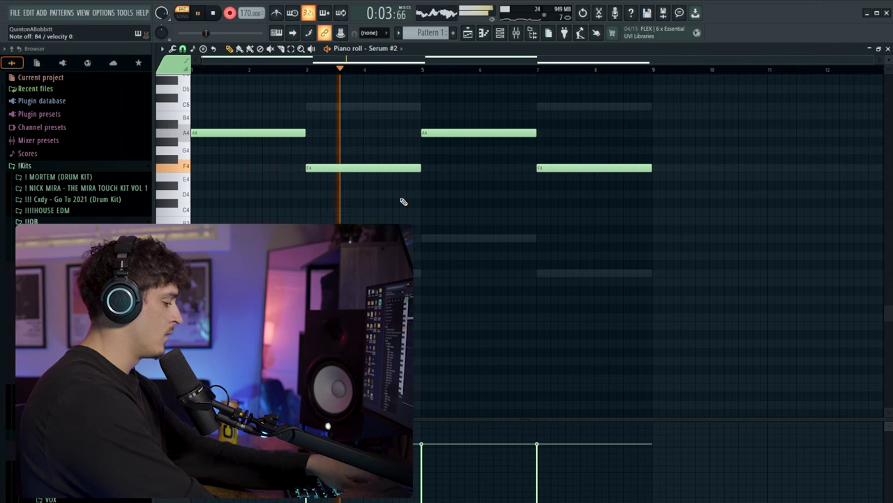
key(space)
Open the recorded melody of Serum #3 in the piano roll, select all its notes and snap them to the grid
click(511, 35)
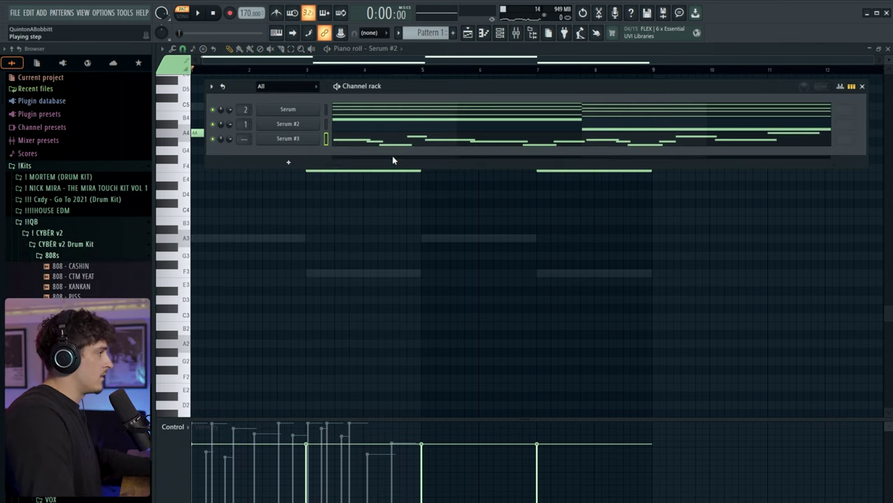
click(395, 137)
key(ctrl+a)
scroll(287, 205, up, 4)
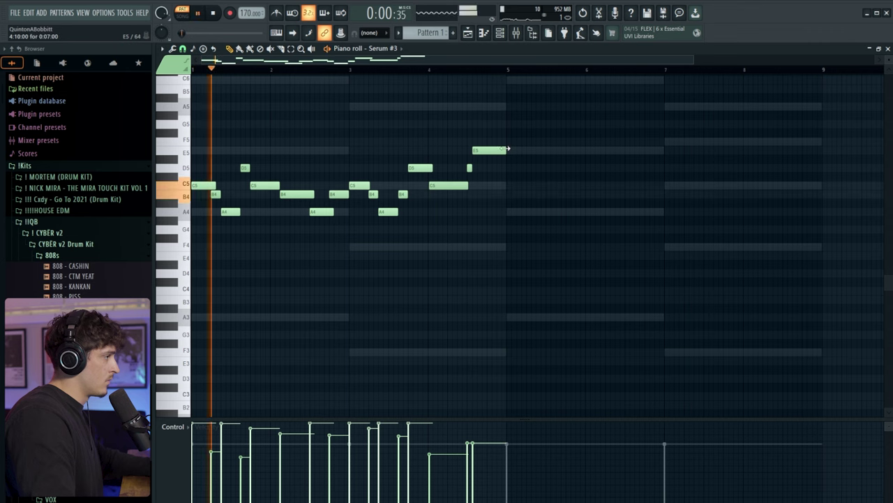
Rework the lead melody's last notes in bar 4, duplicate the four bars into bars 5–8, and lower the final note to B4
drag(506, 150, 488, 164)
click(490, 176)
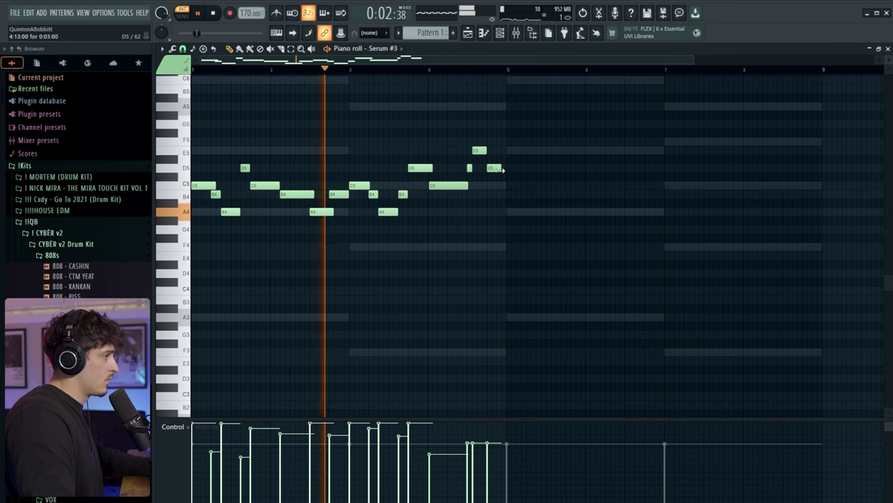
drag(494, 183, 499, 192)
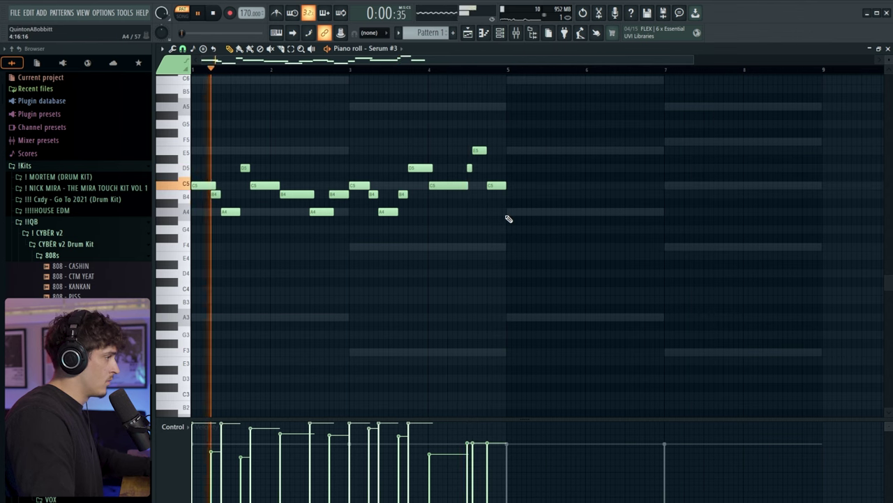
key(ctrl+b)
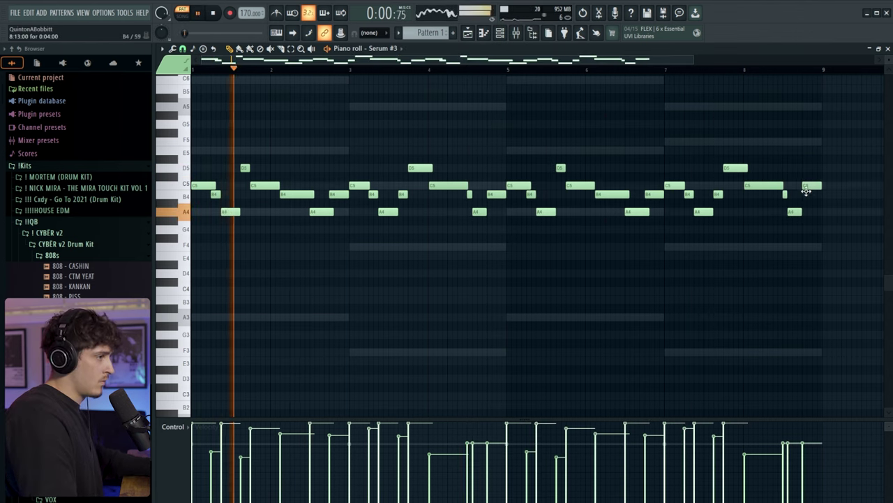
drag(806, 190, 806, 195)
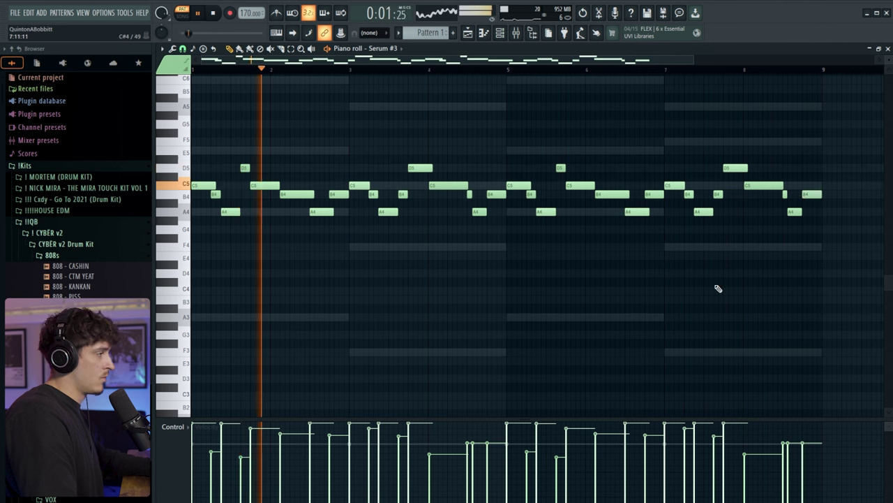
Add a fourth Serum channel to the pattern
key(F6)
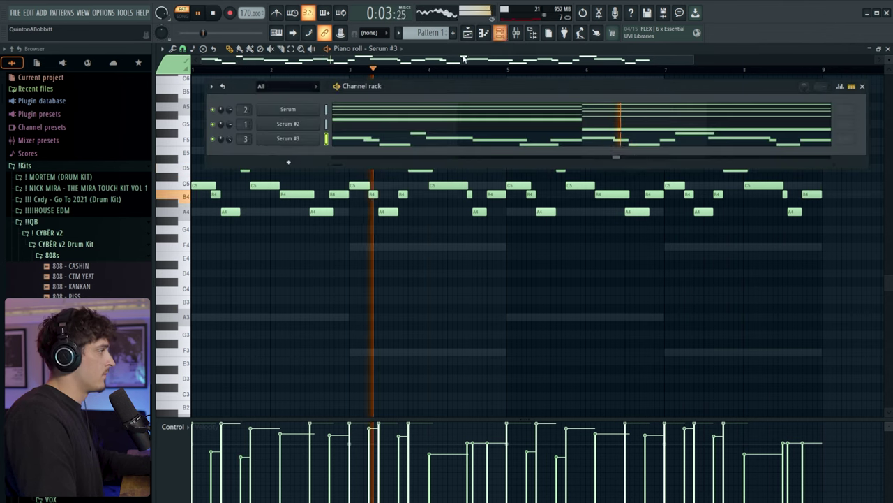
key(F6)
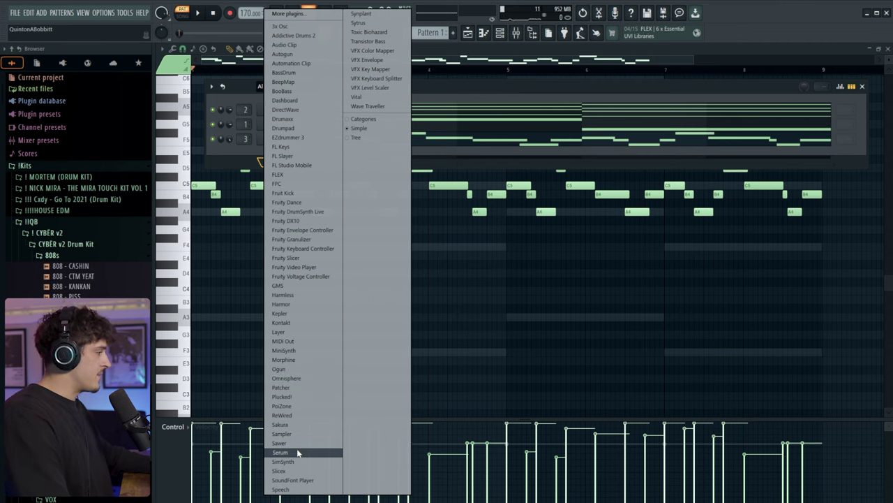
click(297, 452)
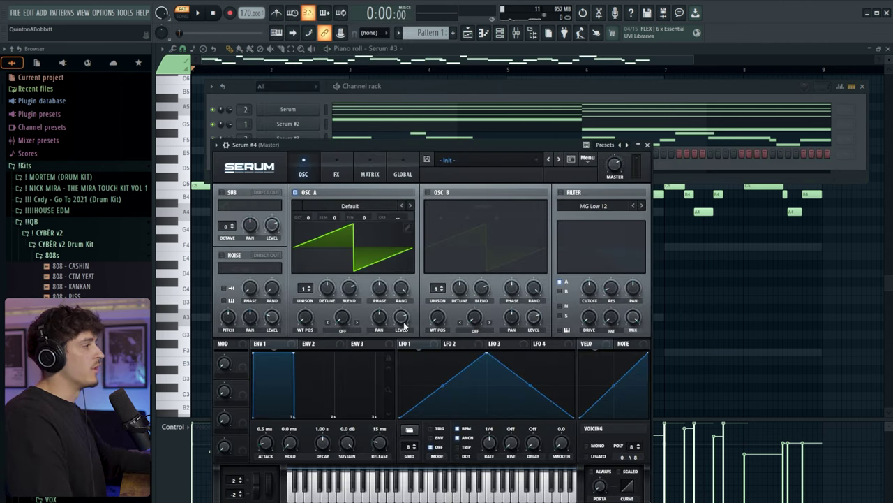
Place a counter-melody on Serum #4: A4, C5, B4 around the start of bar 2 and C5, B4, A4 in bar 4
key(space)
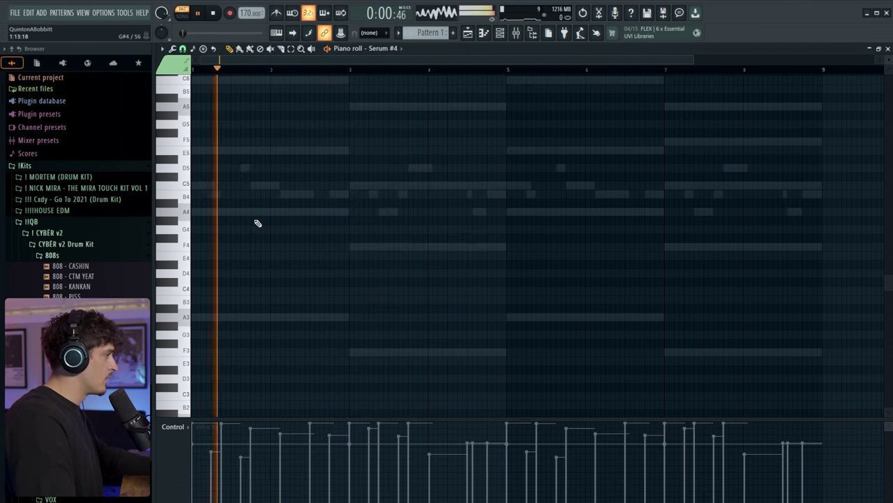
click(256, 213)
key(space)
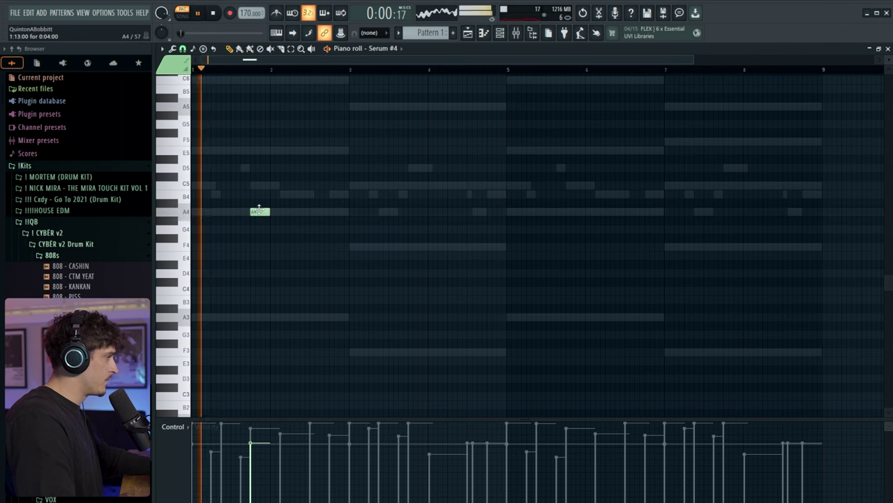
click(274, 185)
click(282, 194)
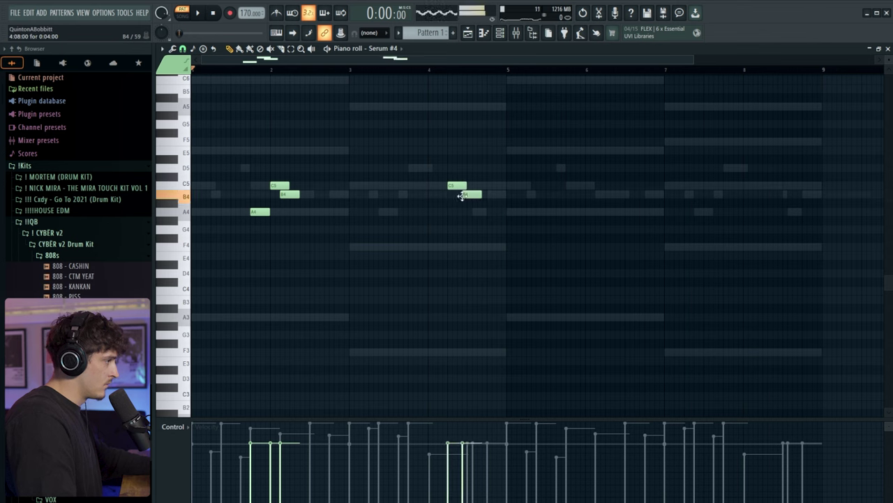
drag(485, 212, 491, 212)
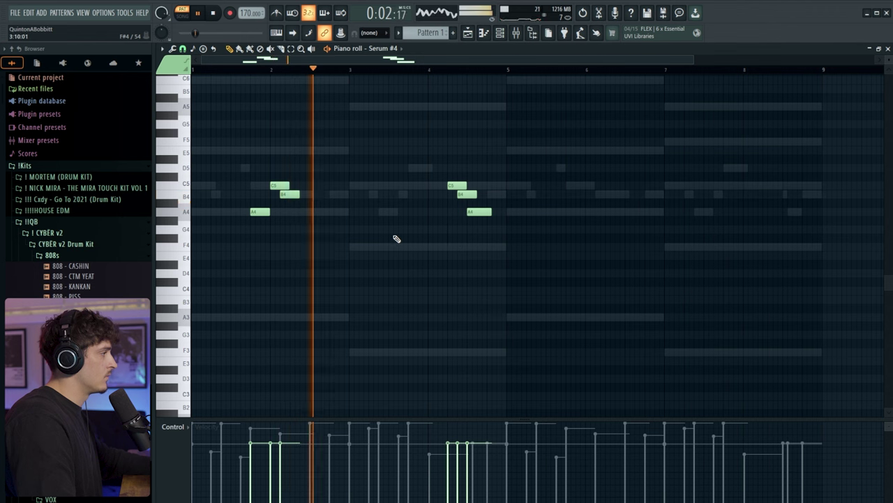
Lengthen the counter-melody's first A4 slightly, and shorten both C5 notes and the B4 in bar 4
drag(269, 213, 272, 213)
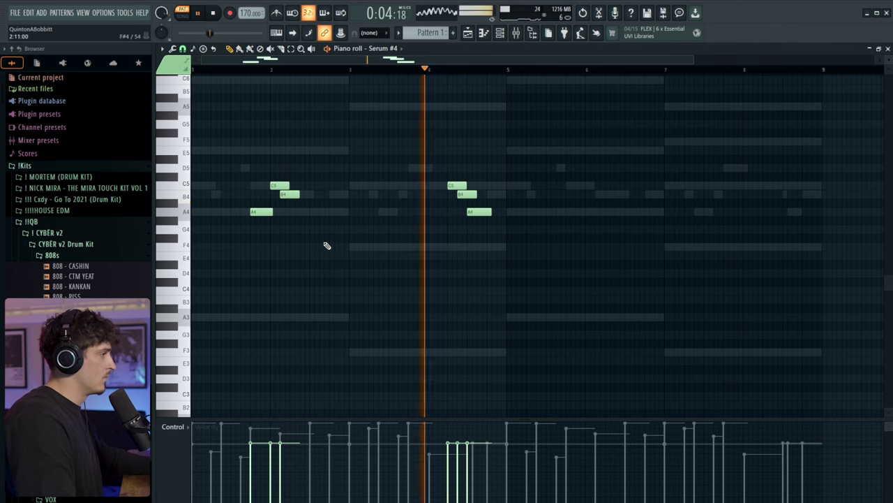
mouse_move(466, 185)
mouse_down()
mouse_move(453, 193)
mouse_move(467, 194)
mouse_up()
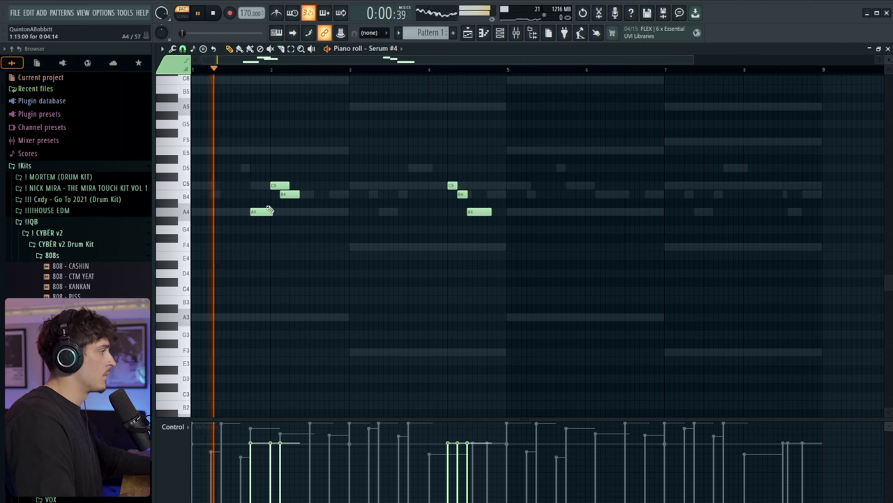
drag(288, 185, 280, 186)
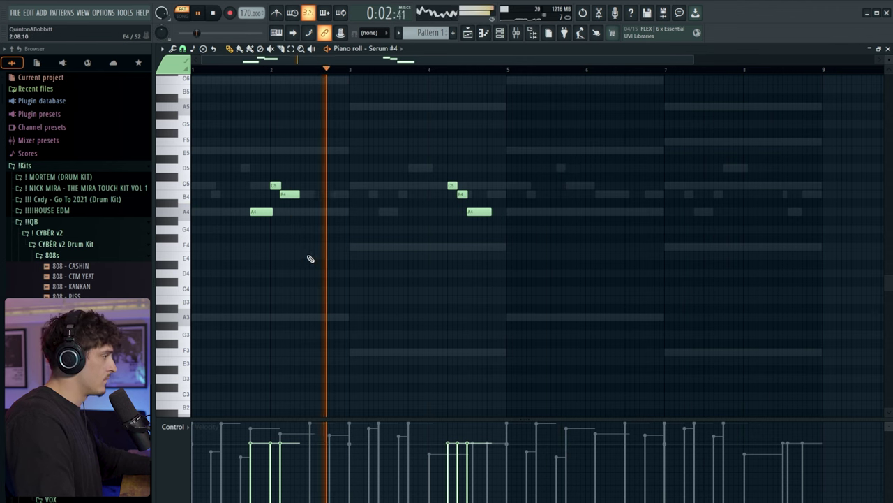
Add a slightly longer D5 at the start of bar 4 and swap the order of the C5 and B4 after it
click(432, 167)
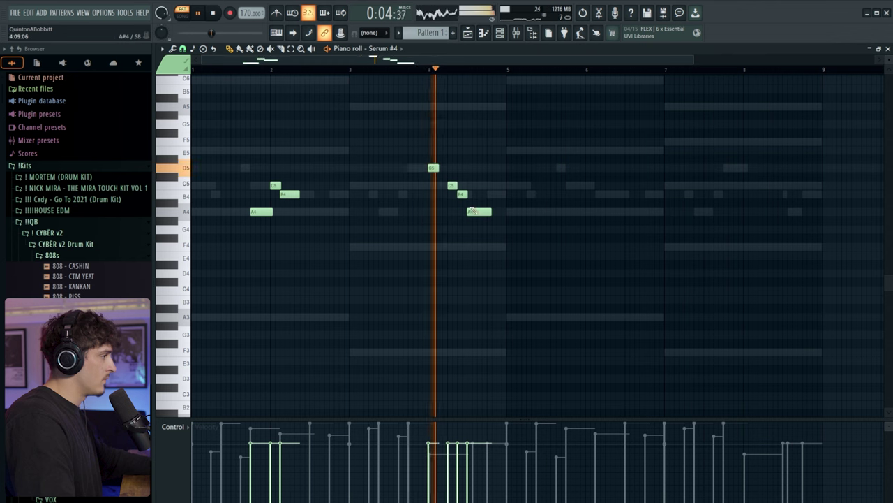
drag(438, 168, 444, 169)
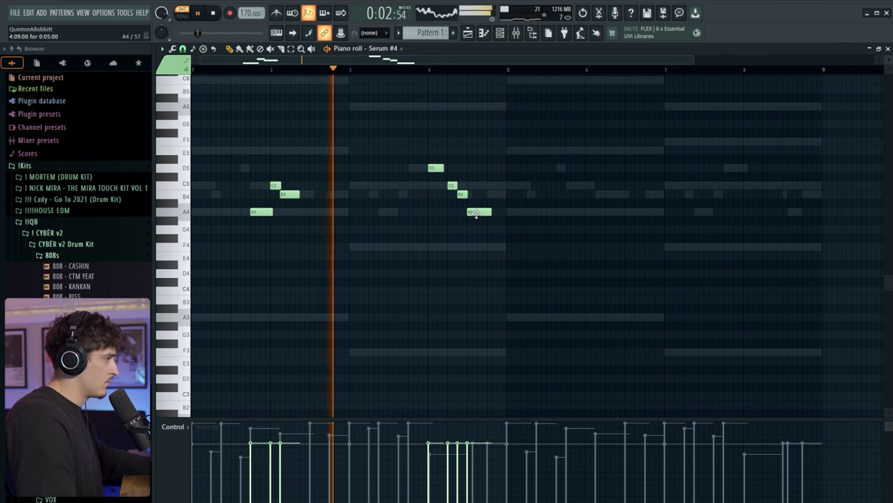
mouse_move(452, 186)
mouse_down()
mouse_move(453, 196)
mouse_move(464, 185)
mouse_up()
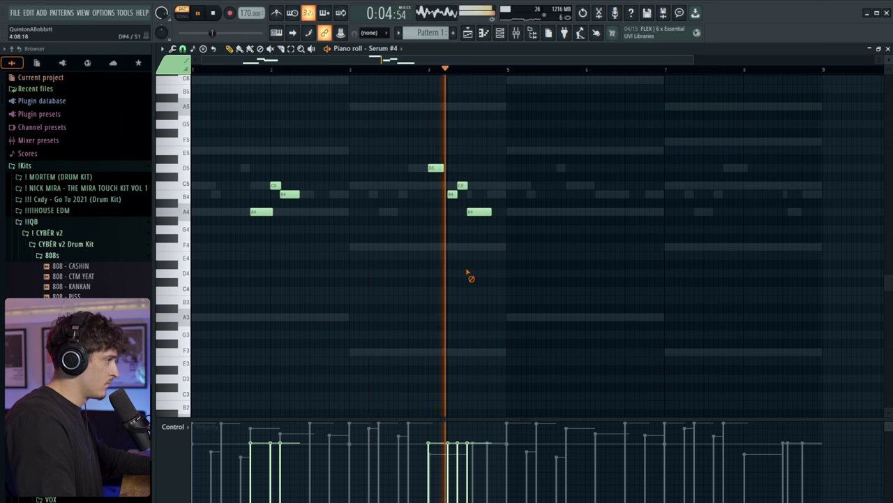
Select the counter-melody's first four bars and duplicate them into bars 5–8
drag(508, 71, 194, 71)
key(ctrl+b)
key(space)
click(216, 70)
key(ctrl+d)
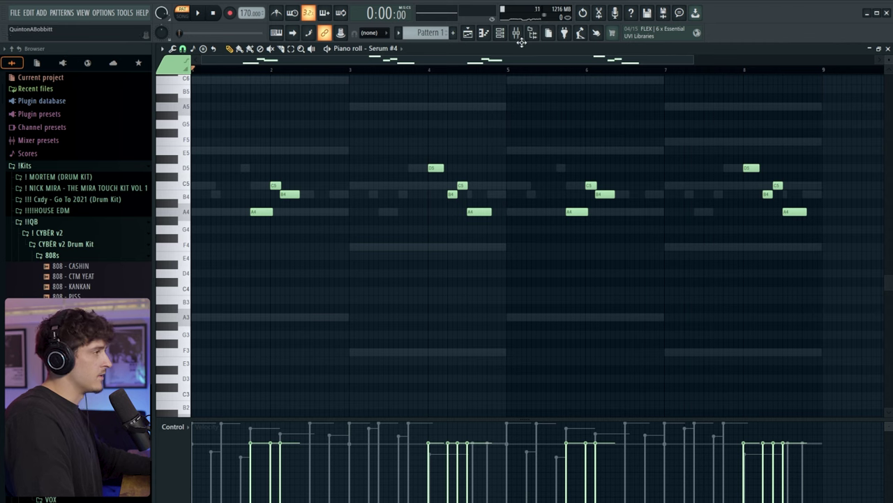
drag(401, 225, 529, 109)
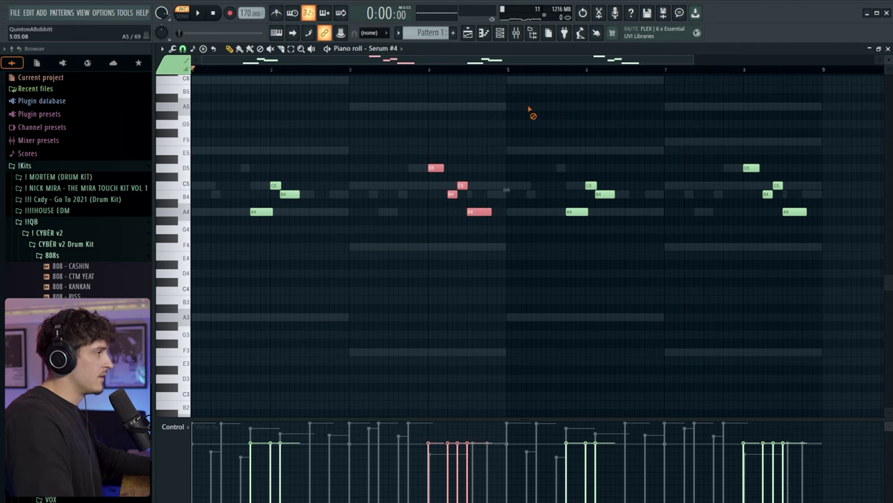
Load Hyper Chorus in the first effect slot of mixer Insert 4
click(503, 37)
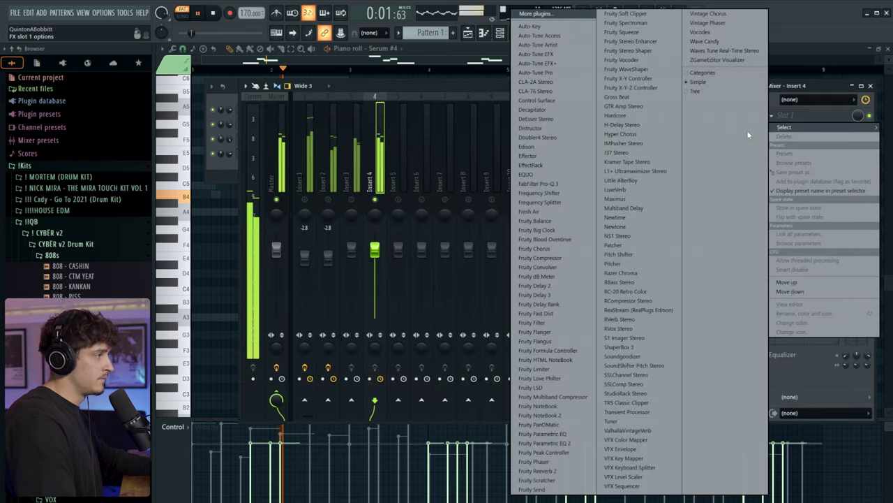
click(645, 133)
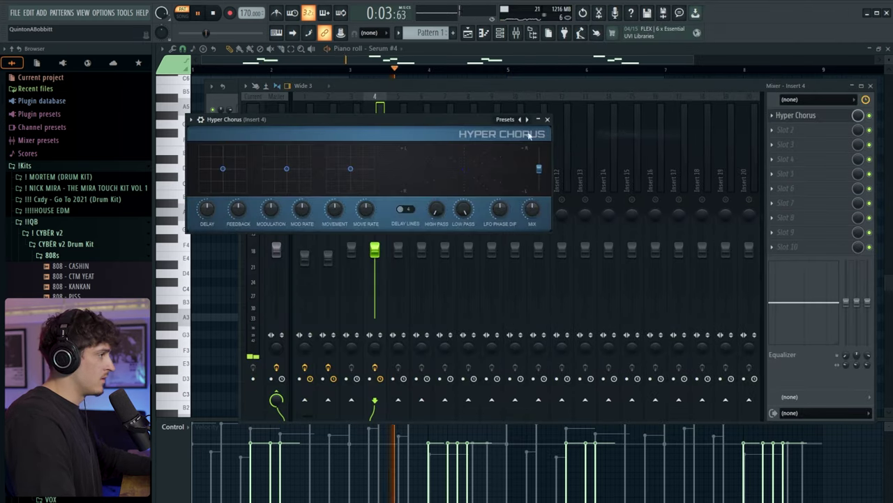
click(549, 120)
Add Fruity parametric EQ 2 to Insert 4, cutting the lows with band 1 and pulling band 7 down to soften the highs
click(794, 130)
click(556, 442)
drag(243, 214, 274, 273)
drag(406, 214, 414, 248)
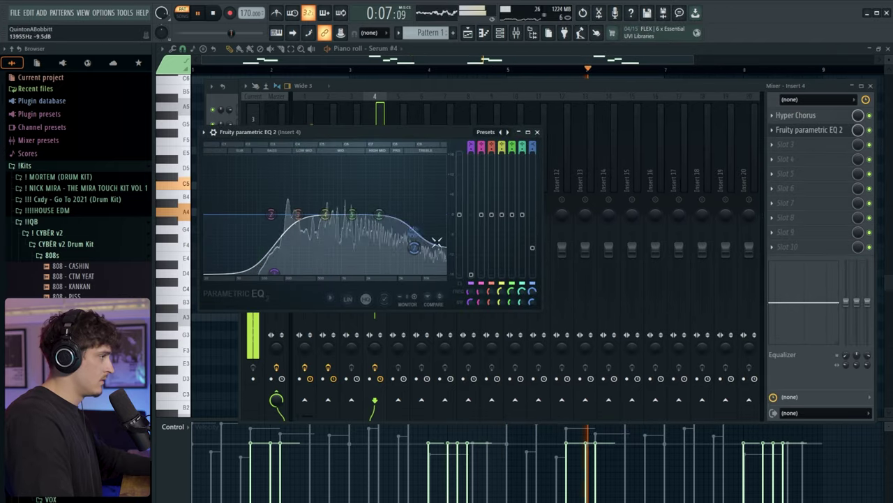
click(537, 132)
Add ValhallaVintageVerb to Insert 4 with a 39.6% mix, 1.99 s decay and 110 Hz low cut
click(786, 144)
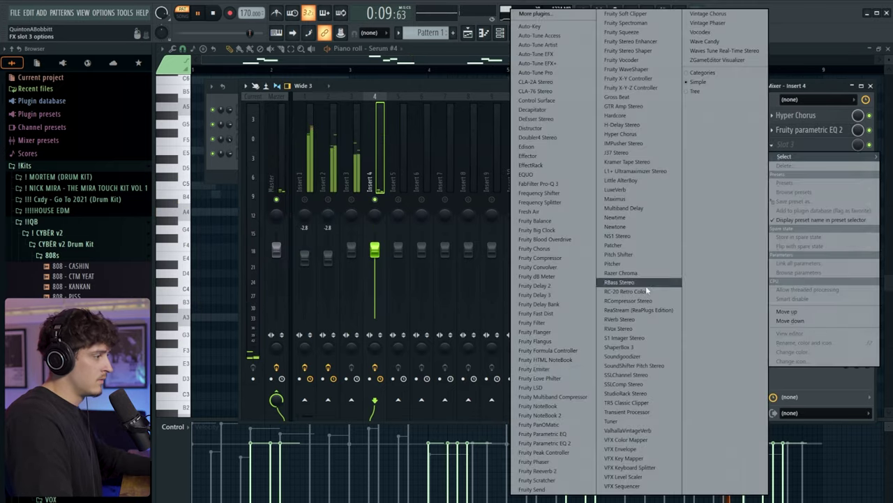
click(635, 433)
key(space)
drag(239, 225, 236, 299)
drag(308, 234, 309, 238)
drag(636, 286, 636, 283)
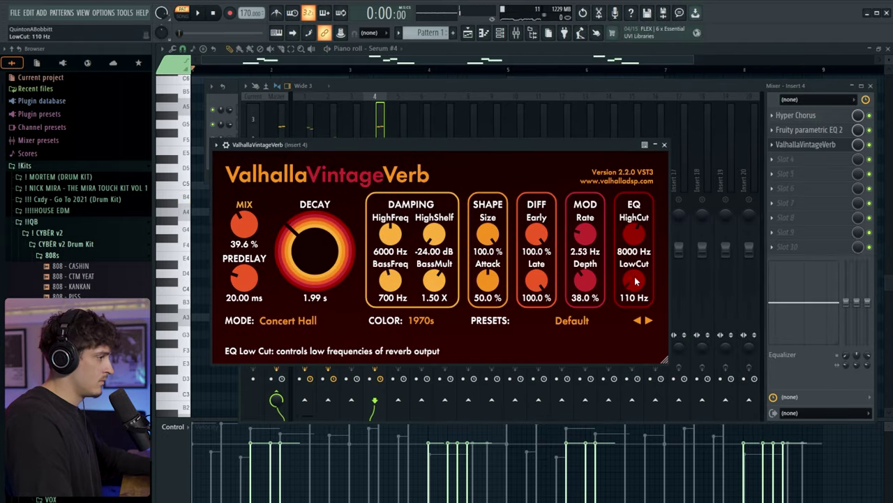
click(665, 144)
Play the pattern and lower Insert 4's volume to about -5.7 dB in the mixer
key(space)
click(408, 63)
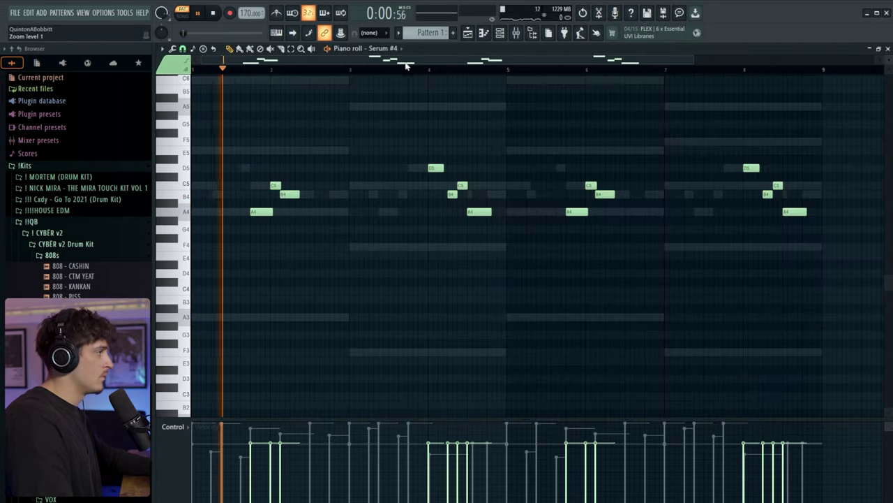
click(500, 33)
double_click(244, 153)
key(space)
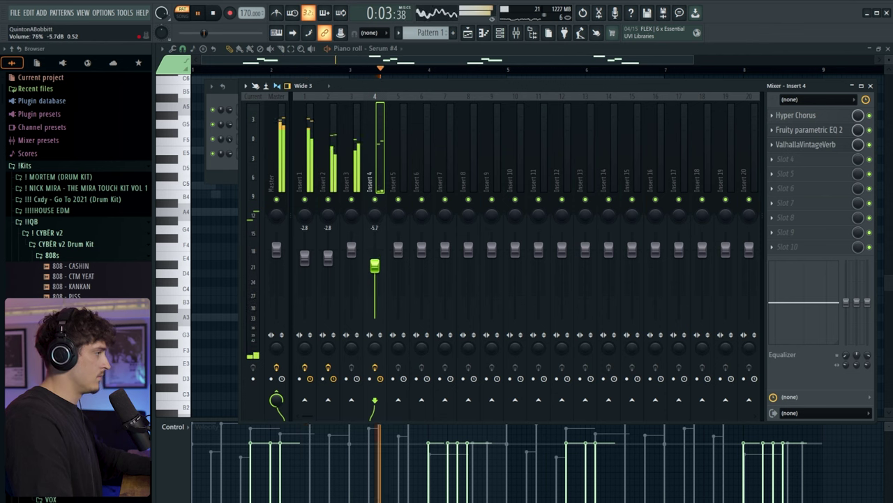
Move Insert 4's EQ after the reverb, shift band 1 to about 114 Hz, cut the highs harder and raise band 5 slightly
click(824, 147)
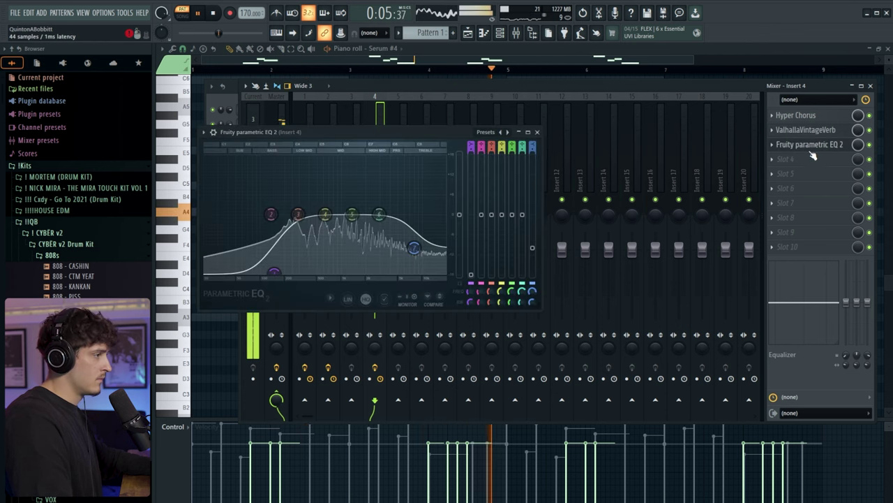
drag(274, 271, 264, 271)
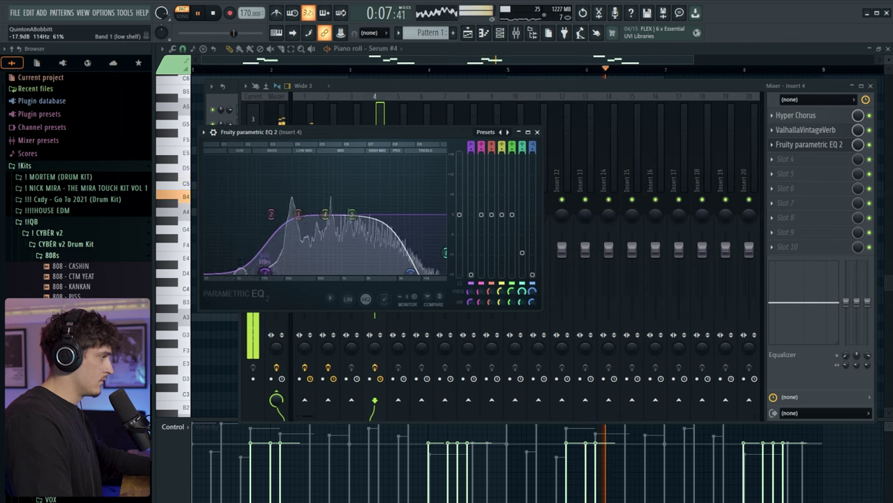
drag(352, 214, 352, 207)
click(537, 131)
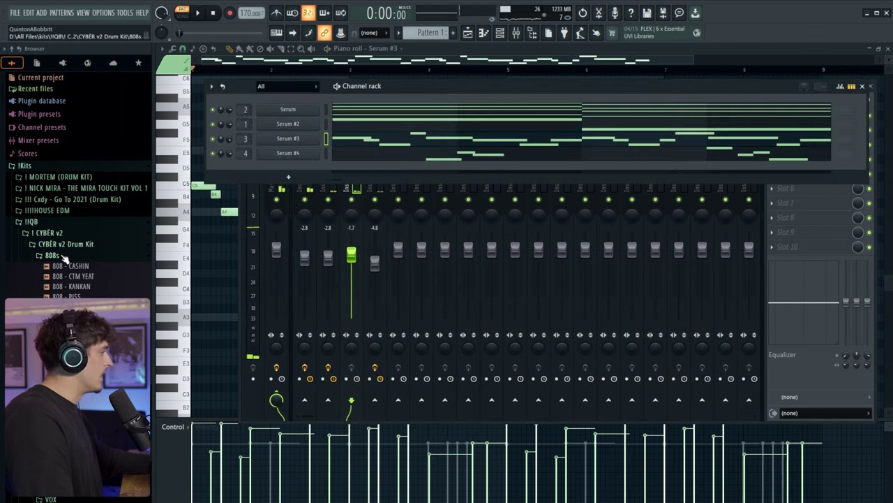
Collapse the 808s folder, mute Serum #2 and move it below Serum #4 in the channel rack
click(75, 257)
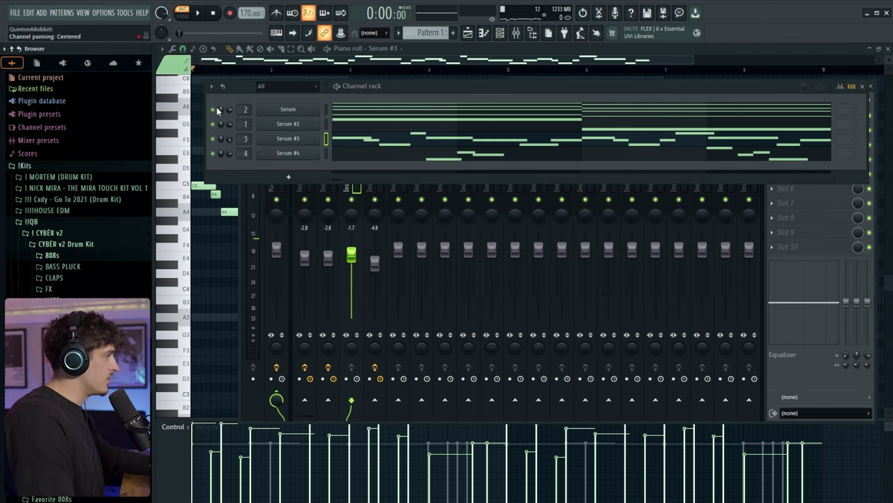
key(alt+Down)
key(alt+Down)
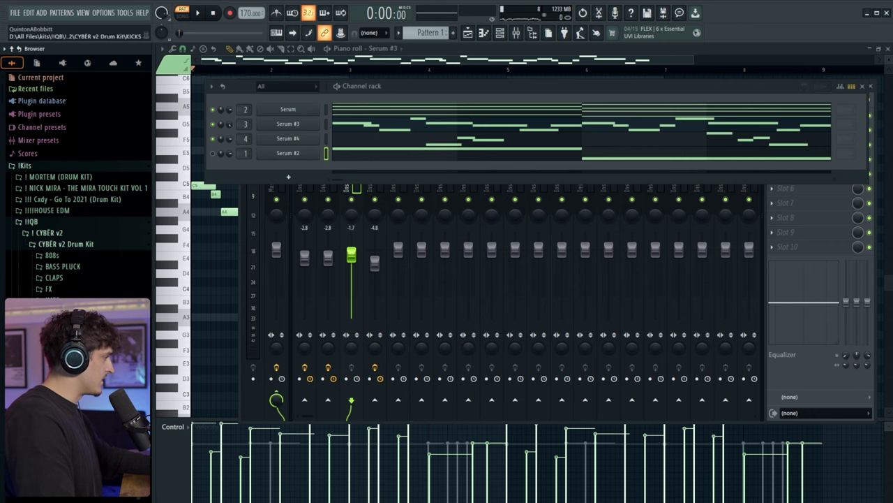
Add the KICK - MERP and SNARE - LIZZO samples, place a kick on step 1 and a snare on step 9, and play the pattern
middle_click(70, 398)
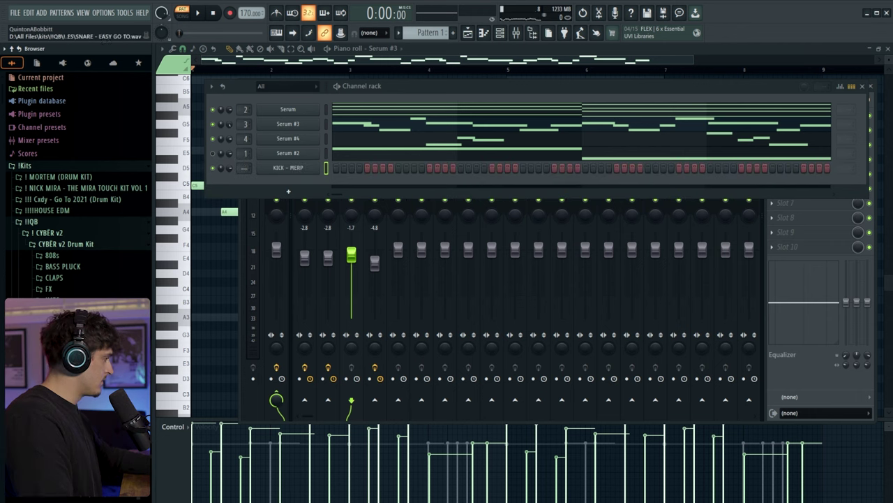
key(space)
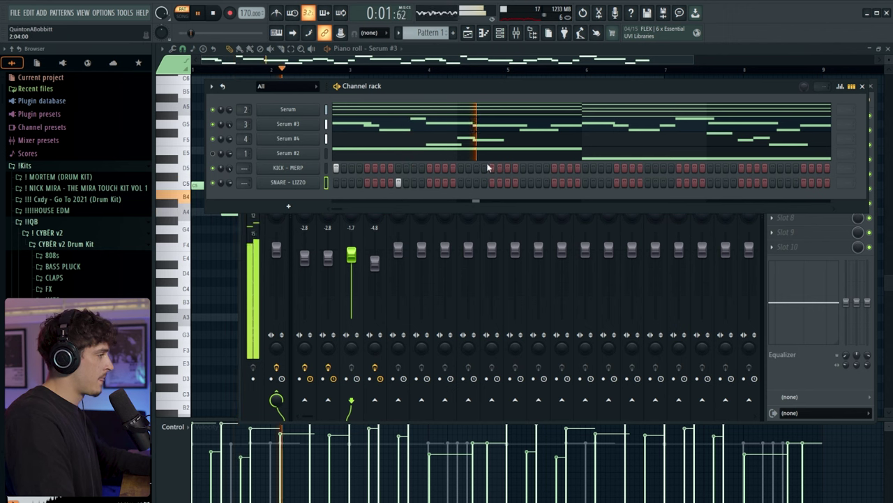
key(space)
key(space)
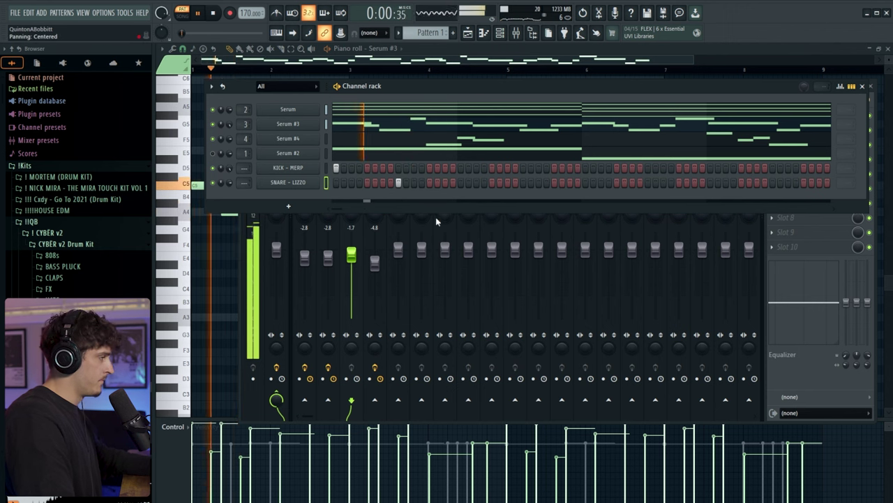
key(space)
key(space)
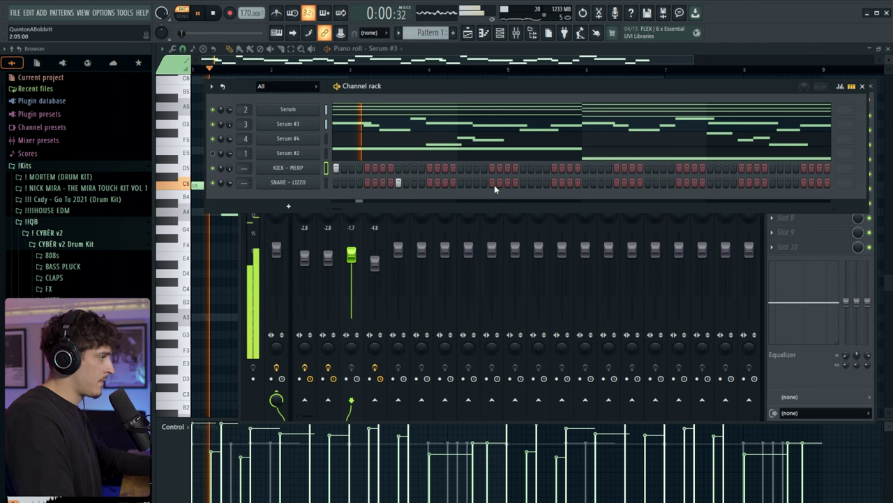
Extend the beat with kicks on steps 21, 27 and 33 and toward the end, plus snares on steps 25, 31, 41 and 57
click(491, 167)
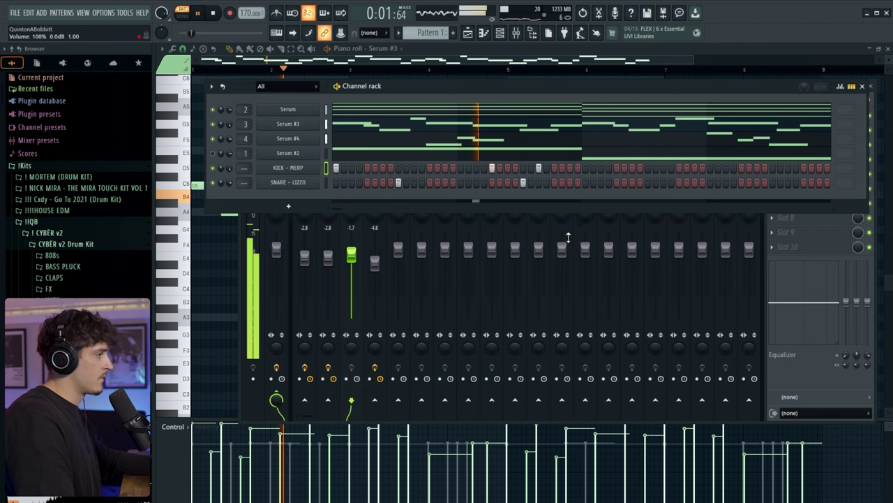
click(585, 167)
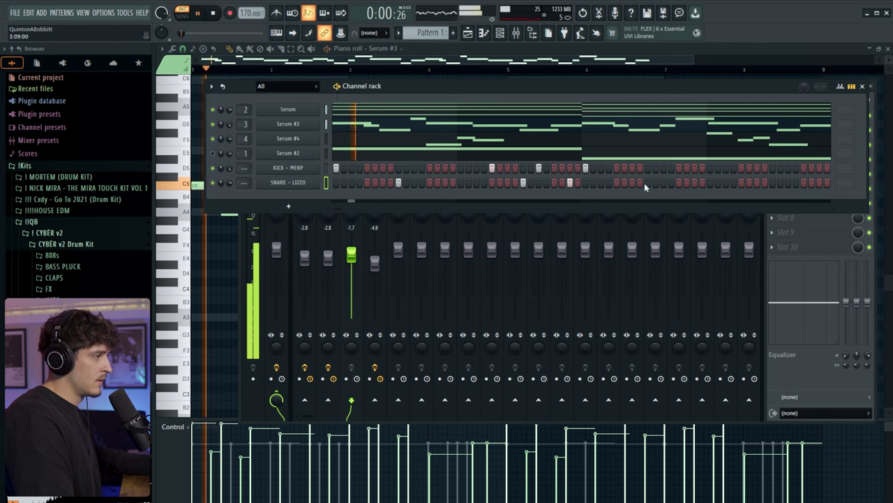
click(773, 182)
click(710, 182)
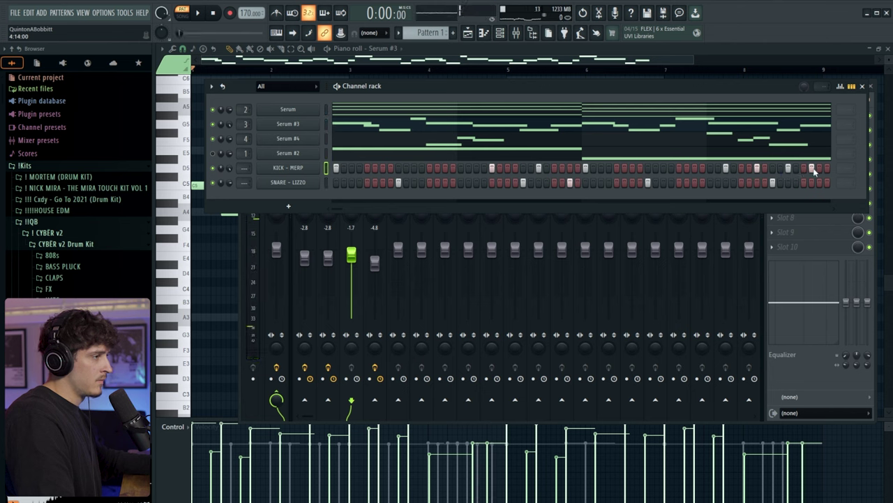
key(space)
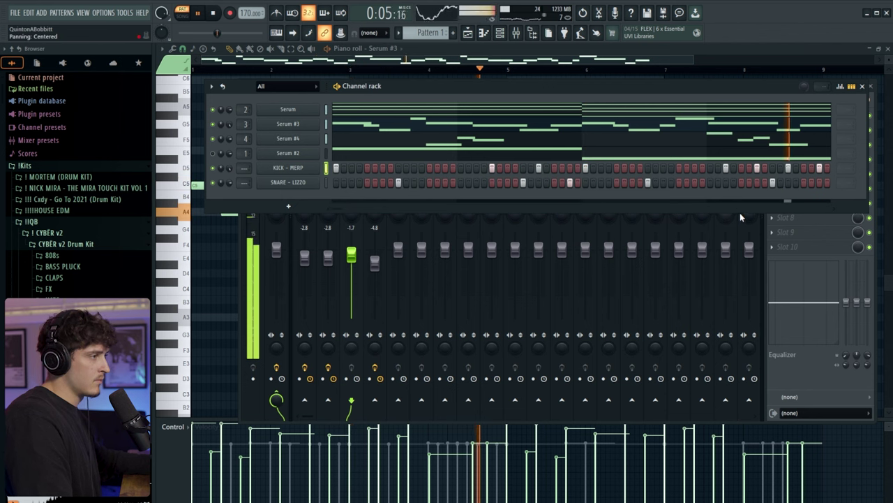
click(803, 168)
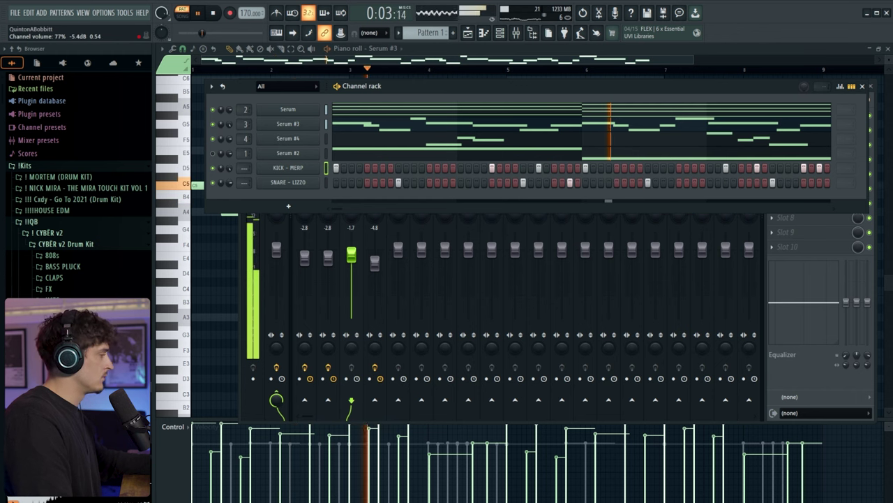
Add the CLOSED HAT - CLASSIC 0.1 channel, fill its piano roll with eighth-note C5 hits and rolls, and chop a hit late in bar 4
right_click(317, 180)
click(325, 185)
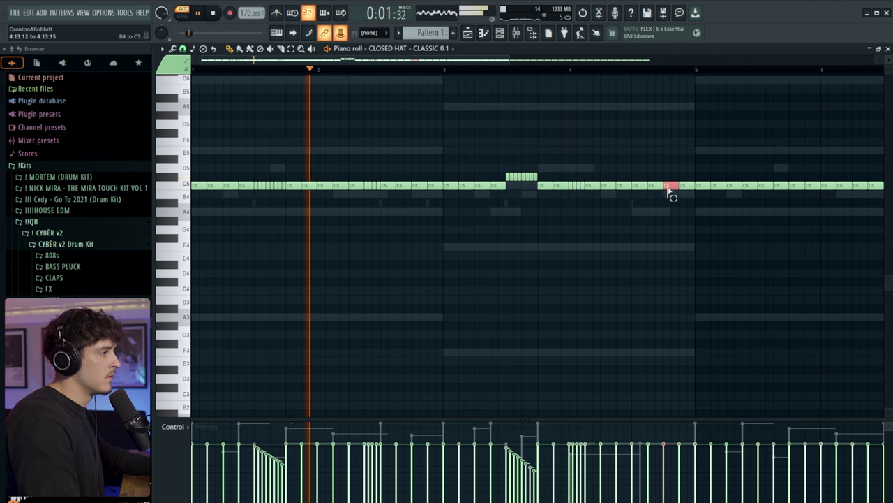
key(ctrl+u)
scroll(500, 73, down, 4)
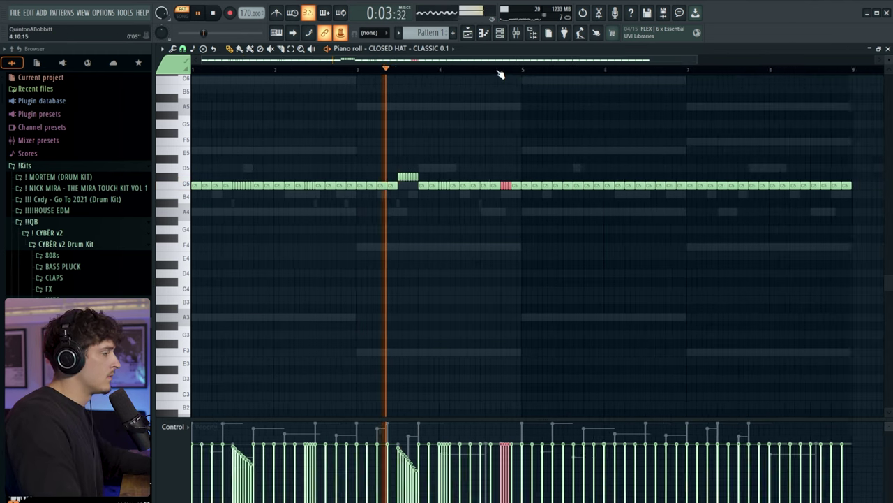
Duplicate the first four bars of the closed hat pattern, rolls included, into bars 5 to 8
mouse_move(509, 186)
mouse_down()
mouse_move(727, 193)
mouse_move(603, 191)
mouse_up()
key(space)
key(space)
key(ctrl+a)
key(ctrl+b)
key(F6)
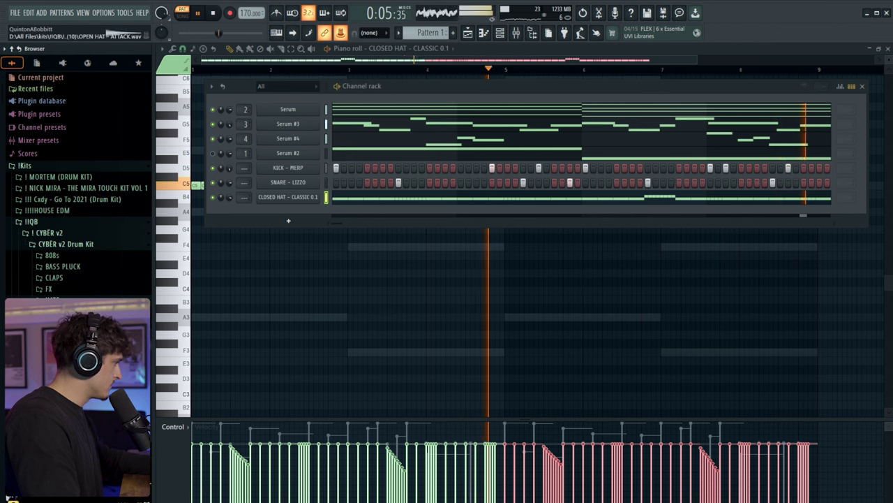
Add the OPEN HAT - ATTACK sample as a new channel and place hits on steps 1, 7, 33 and 39
drag(70, 377, 288, 215)
key(space)
key(space)
click(336, 212)
key(space)
key(space)
click(382, 212)
click(585, 211)
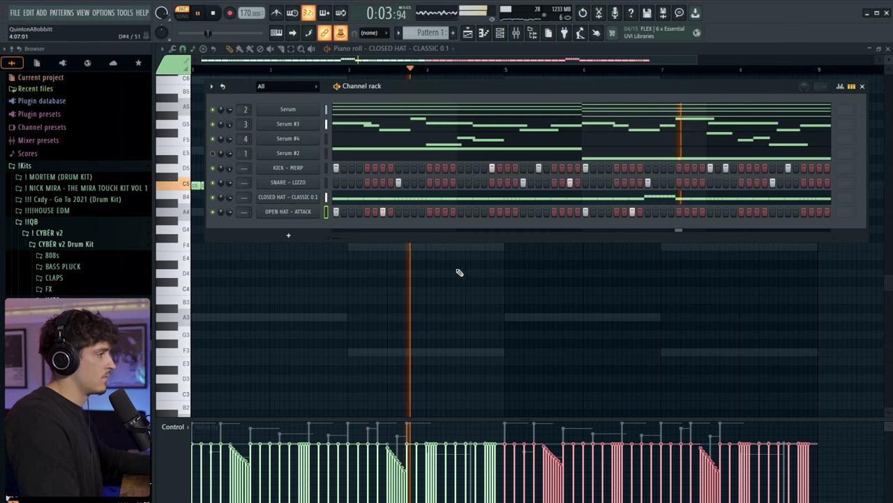
In the open hat's piano roll, lengthen the second hit of each pair and repeat the pattern through bars 5 to 8
right_click(286, 211)
click(286, 211)
click(483, 33)
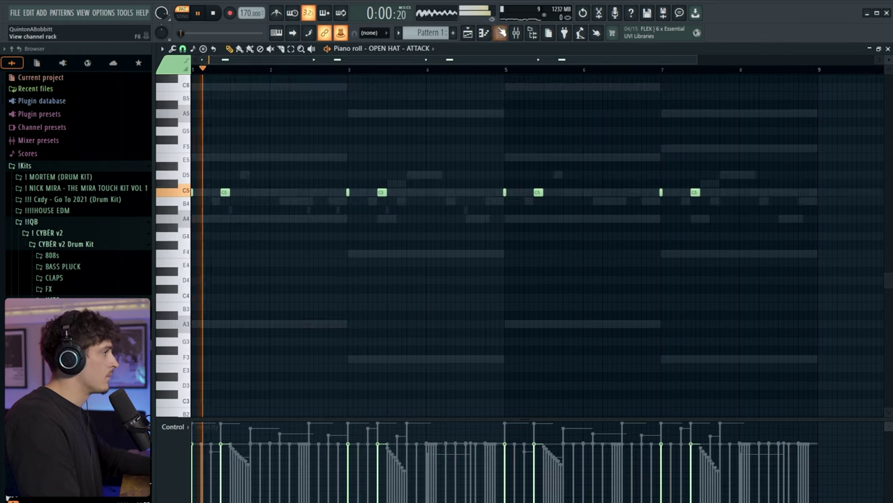
click(499, 32)
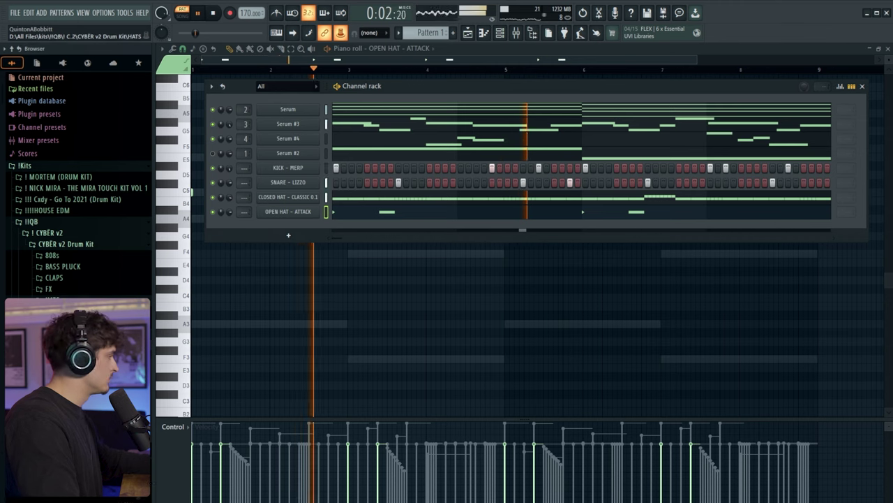
Add the 808 - PISS sample below the kick in the channel rack and make the channel cut itself
click(52, 255)
key(space)
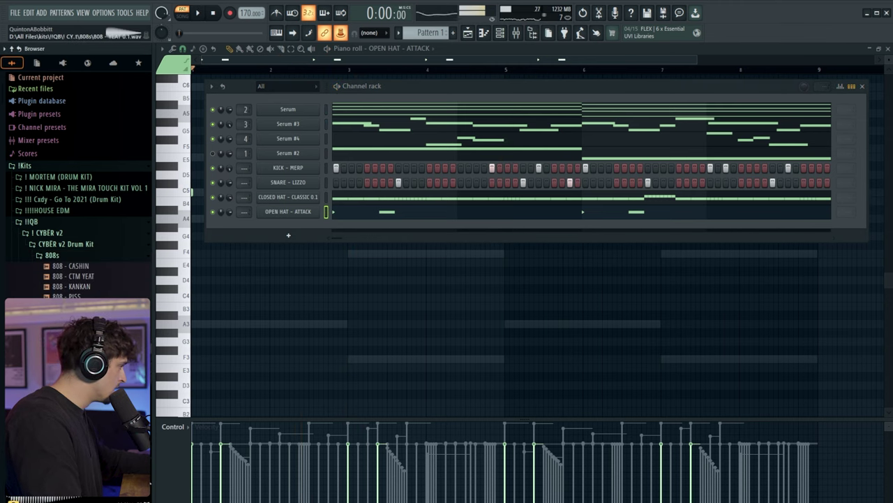
drag(70, 296, 308, 183)
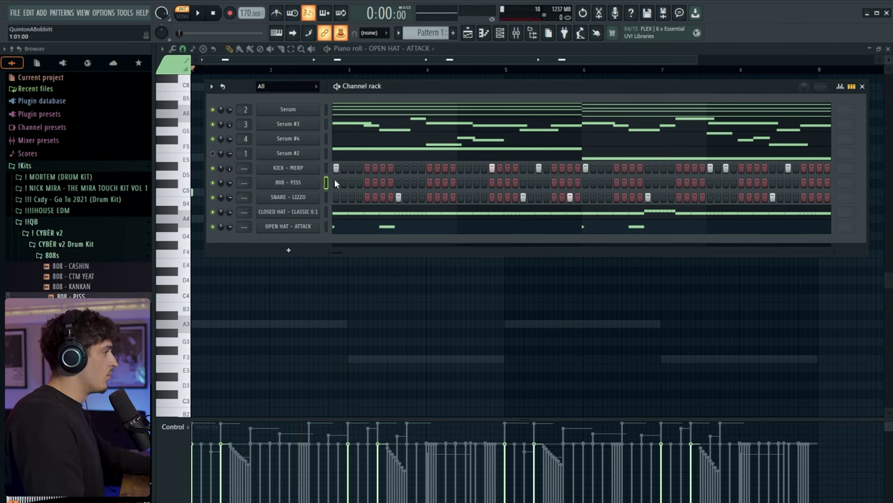
right_click(308, 183)
click(353, 245)
right_click(300, 183)
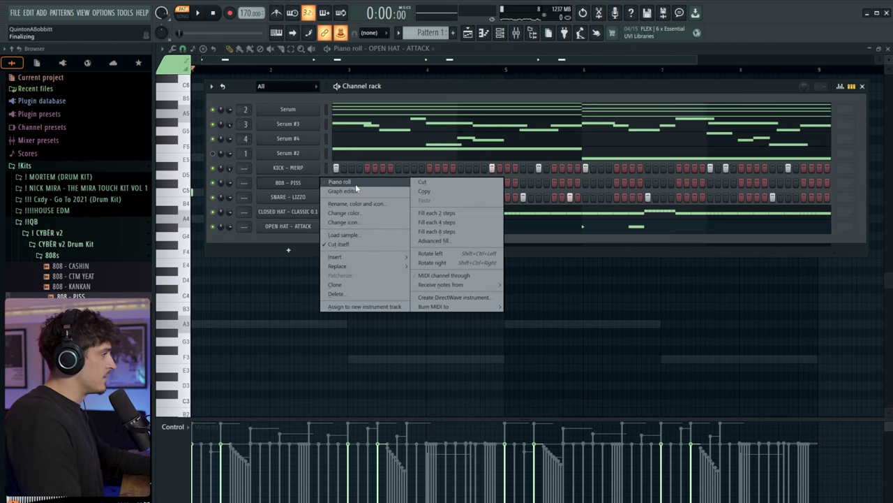
click(298, 184)
right_click(312, 184)
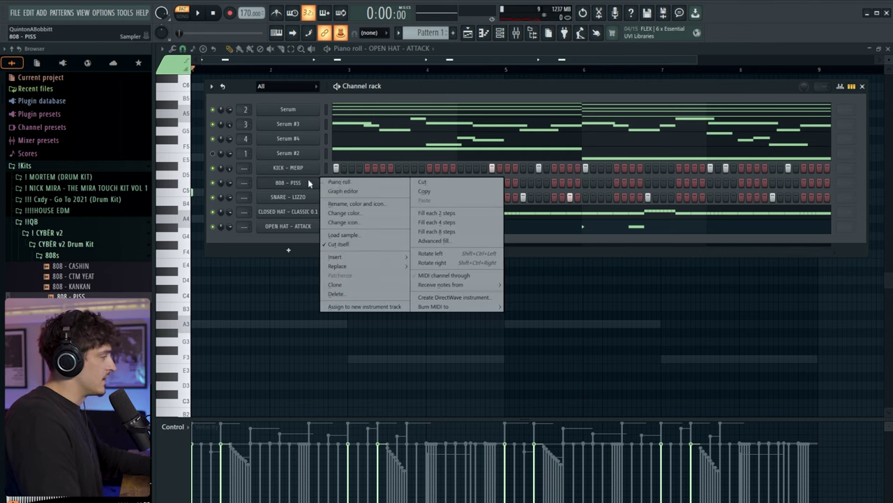
Place 808 notes on A4 at bar 1 and at bar 2 steps 5 and 13, plus F4 at bar 3, raising the first note's velocity
click(328, 182)
scroll(270, 304, down, 2)
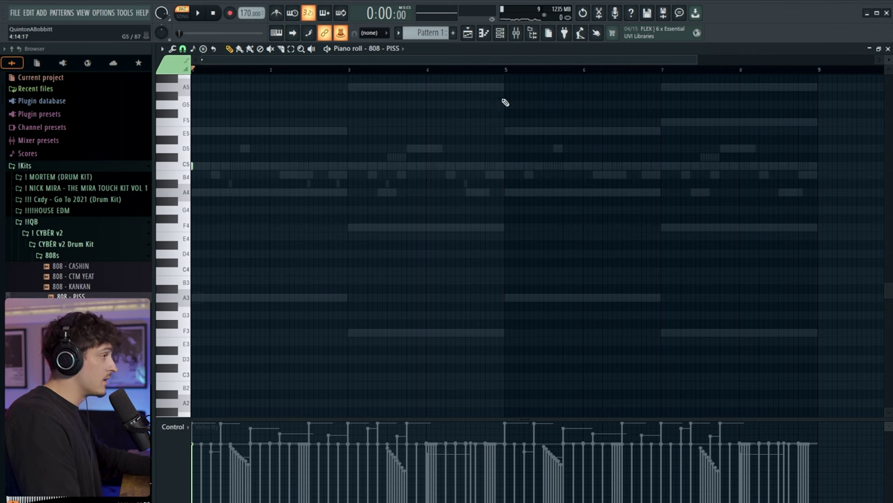
click(498, 34)
key(space)
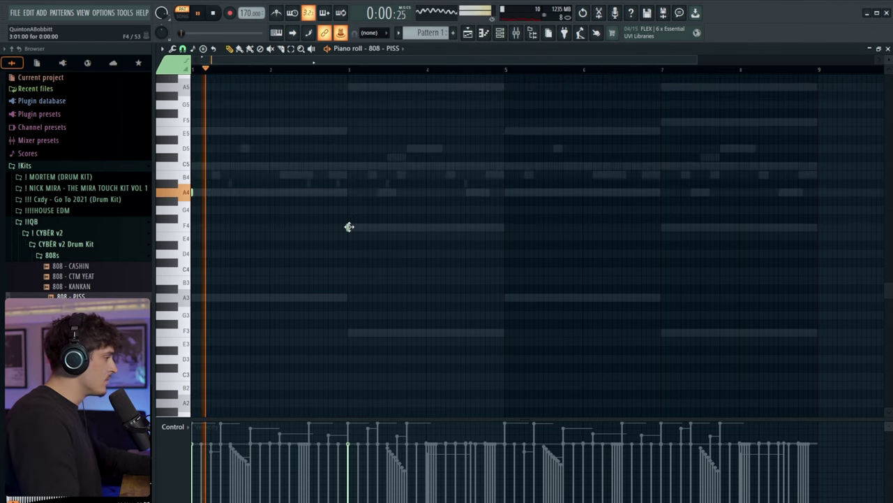
drag(199, 441, 198, 435)
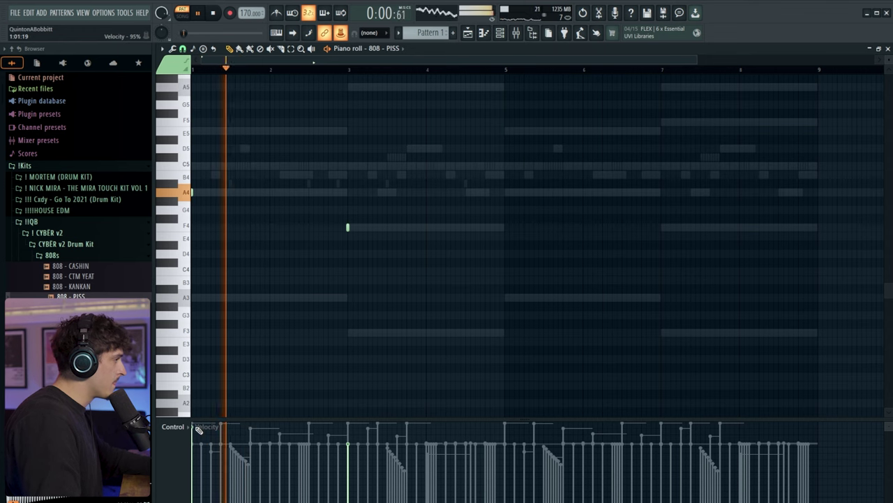
click(289, 191)
click(329, 200)
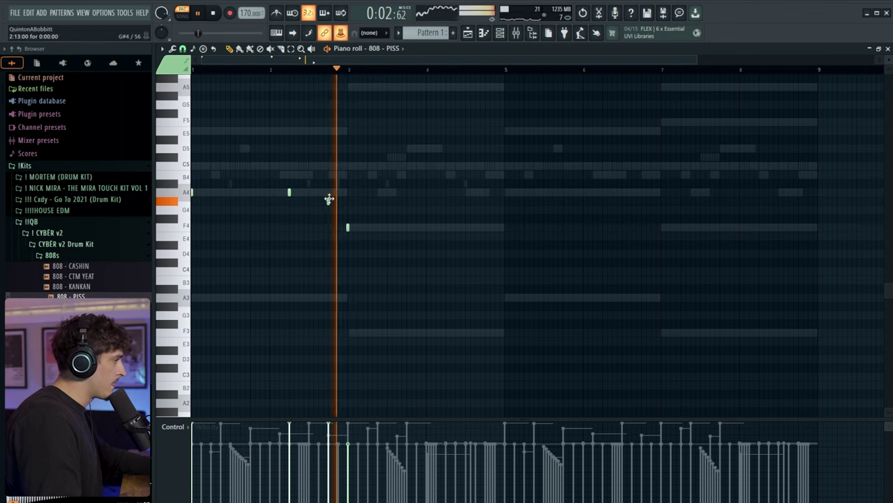
click(329, 192)
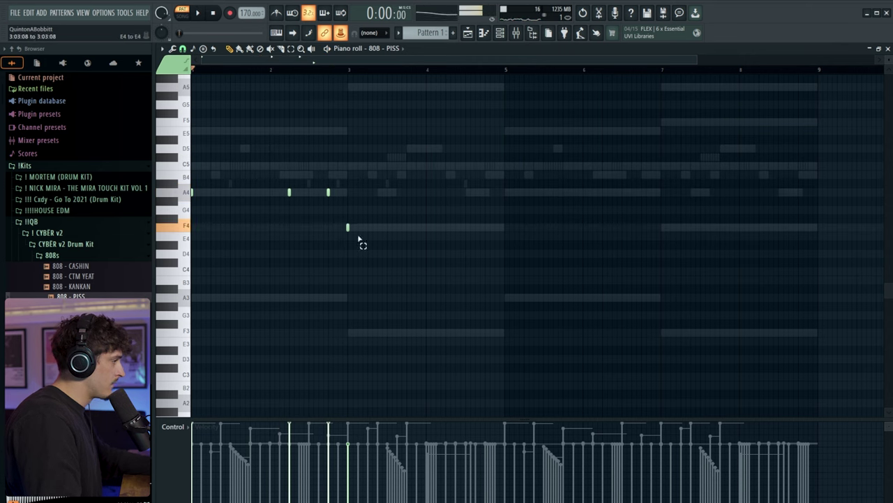
Raise the bar 3 808 note an octave to F5, extend the A4 notes to meet each other, and play the pattern
key(ctrl+Up)
key(space)
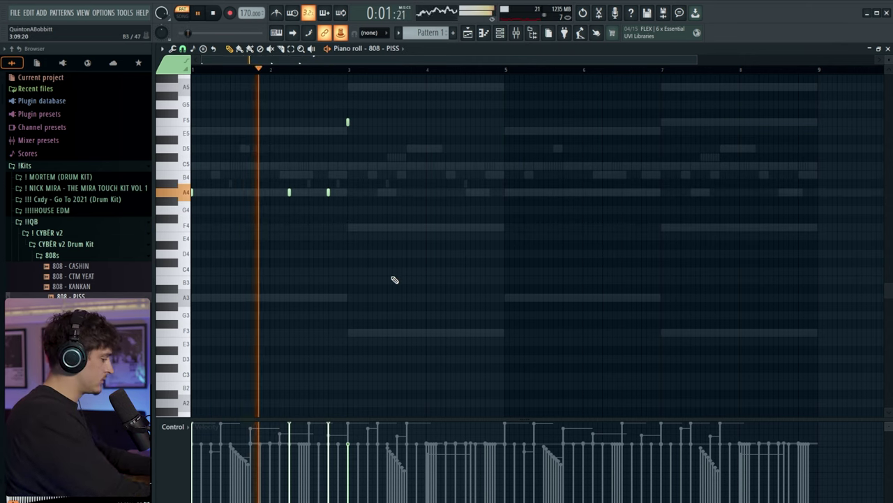
key(ctrl+l)
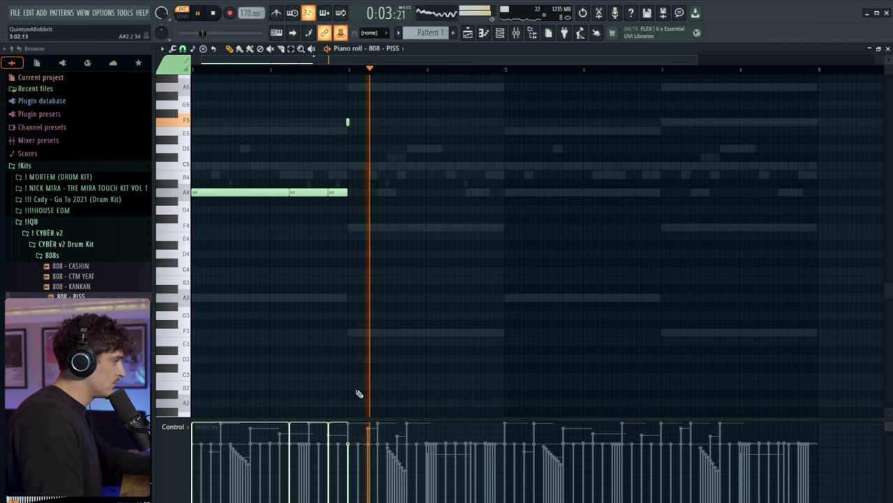
drag(499, 183, 140, 59)
drag(393, 282, 216, 77)
scroll(300, 291, up, 5)
ctrl+click(375, 299)
key(space)
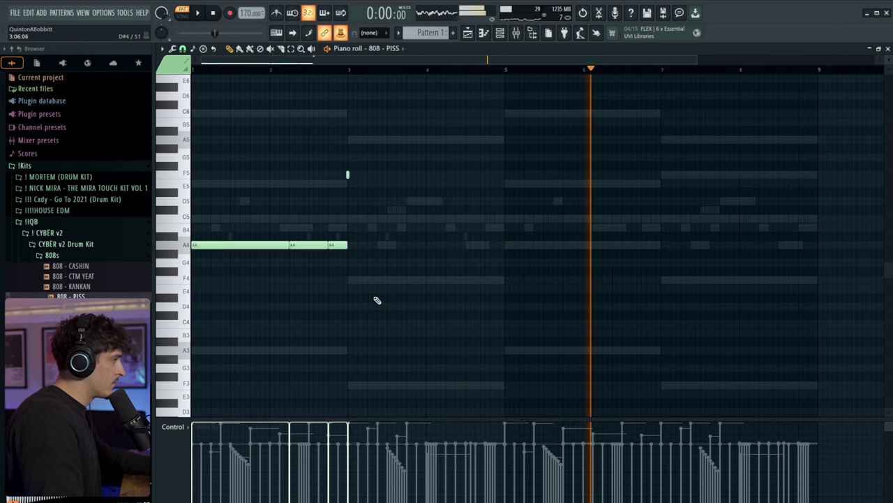
key(space)
Add 808 notes on F5 at bar 3 step 15 and at bar 4 steps 1, 7 and 13
scroll(361, 72, up, 2)
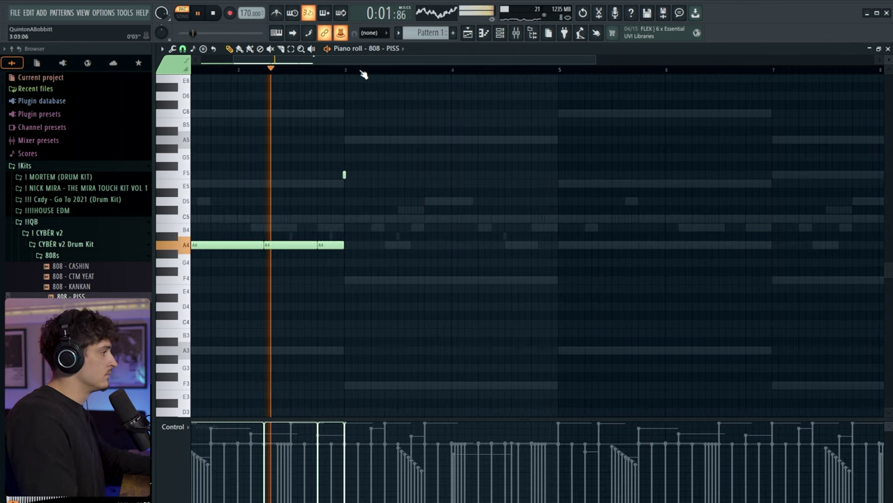
click(438, 175)
click(438, 174)
click(451, 174)
click(491, 175)
click(531, 175)
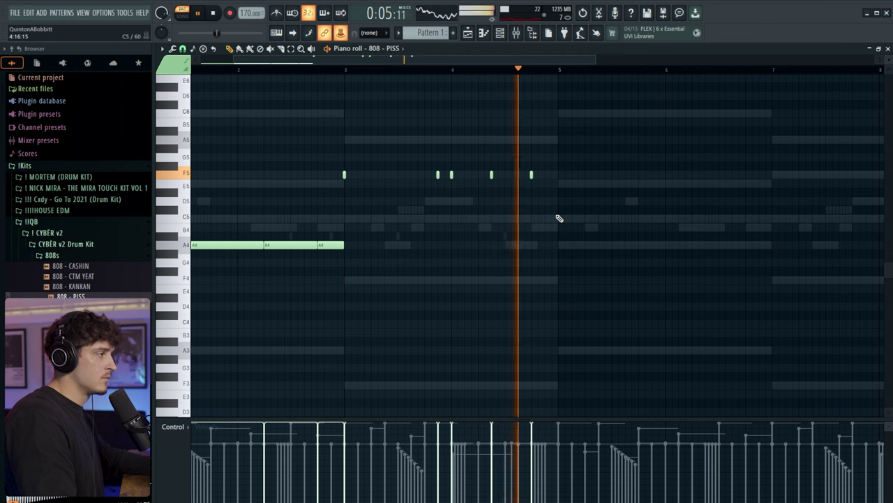
drag(560, 70, 189, 134)
key(ctrl+b)
key(space)
key(ctrl+z)
Play the pattern from the start and set Insert 3 to about -3.5 dB and Insert 2 to about -1.6 dB in the mixer
double_click(347, 70)
drag(342, 61, 202, 64)
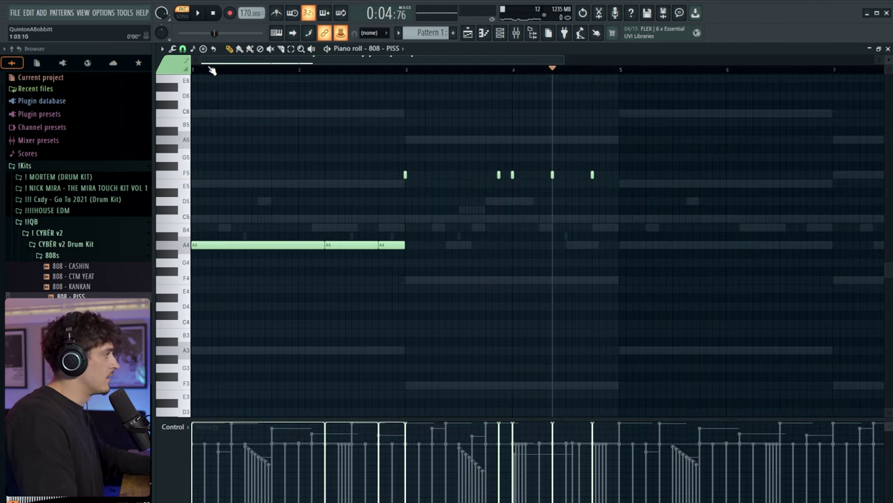
click(196, 70)
key(space)
click(517, 33)
drag(354, 255, 332, 255)
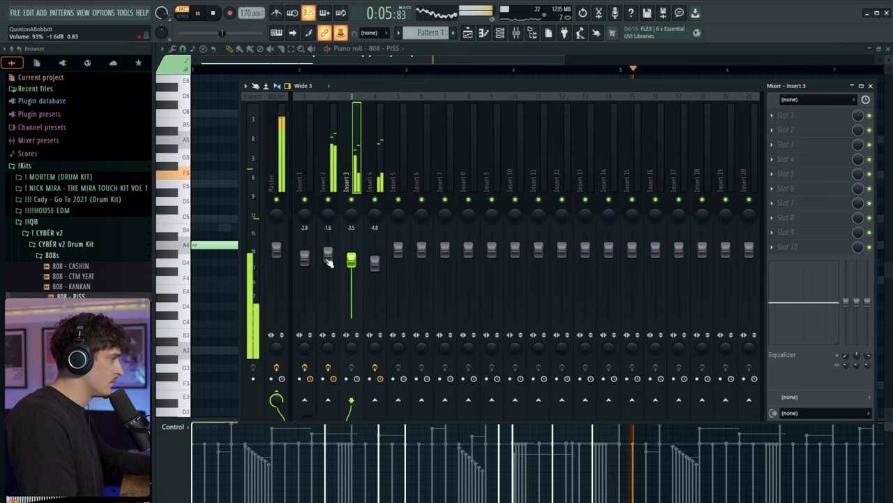
key(F9)
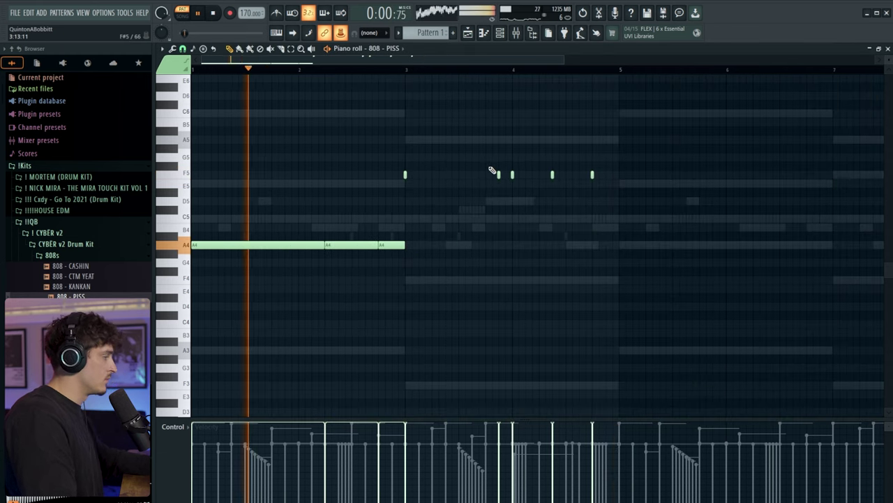
Extend the F5 808 notes to meet each other and raise the short note at the end of bar 3 an octave to F6
key(ctrl+l)
click(515, 193)
right_click(515, 192)
ctrl+click(505, 175)
key(ctrl+Up)
ctrl+click(500, 229)
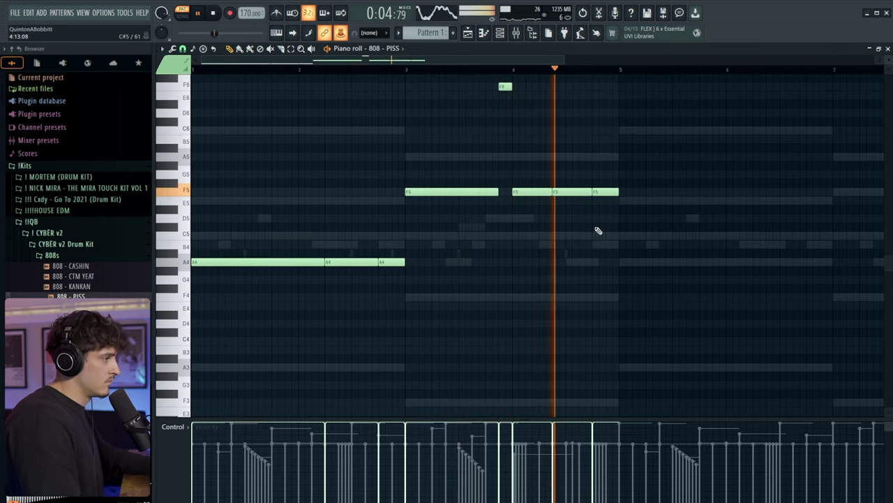
Slice the last F5 808 note at bar 4 step 15 and raise its end piece an octave to F6
ctrl+click(604, 192)
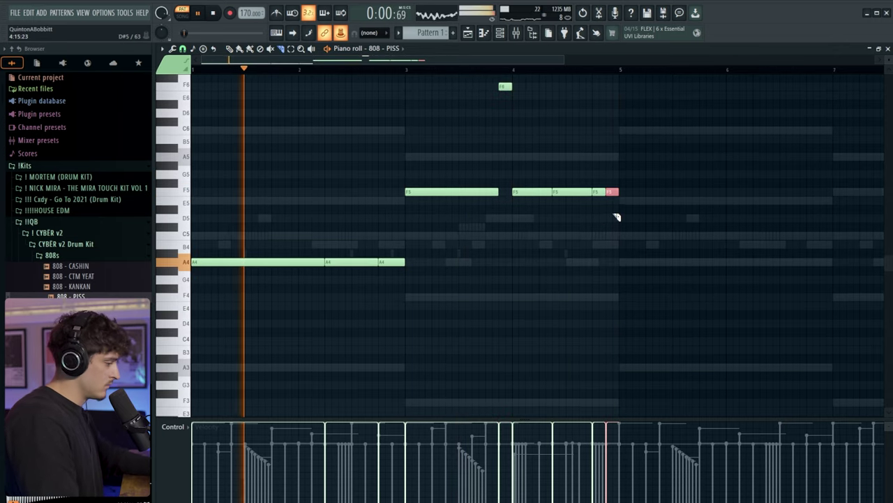
key(ctrl+Up)
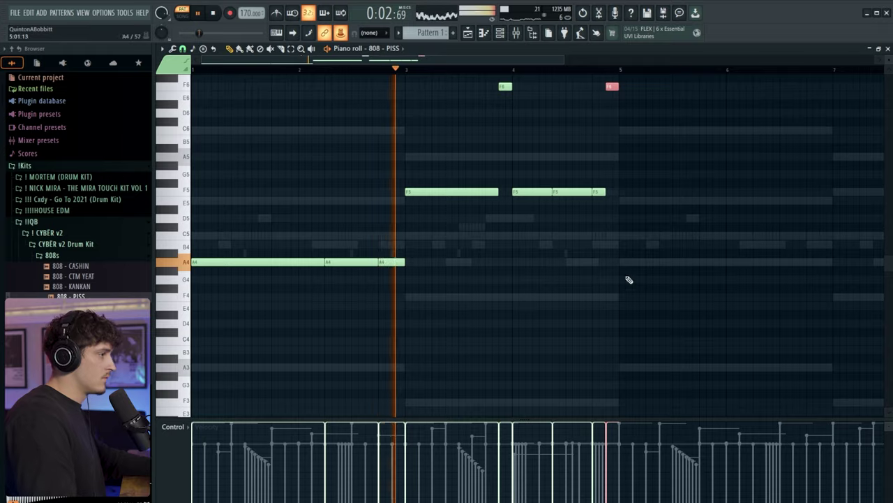
ctrl+click(625, 276)
Duplicate the four-bar 808 pattern into bars 5 to 8
key(ctrl+b)
scroll(391, 71, down, 3)
key(ctrl+d)
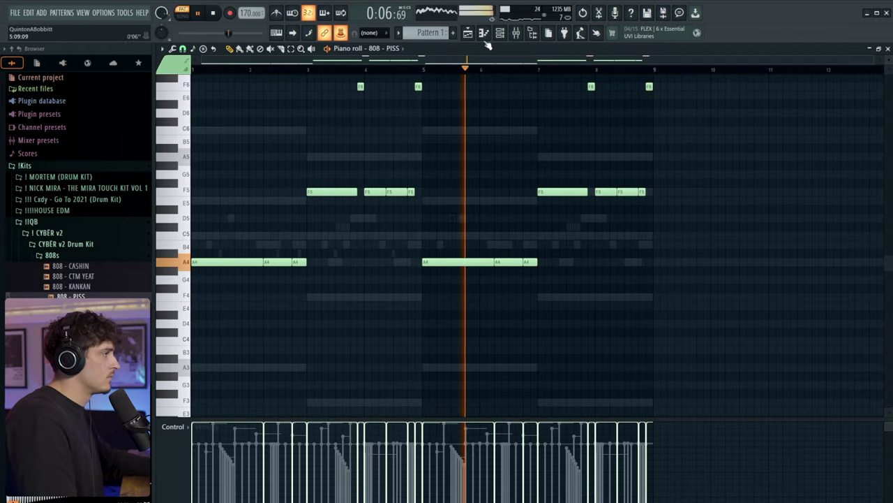
Duplicate the four-bar snare and kick patterns into bars 5 to 8 in their piano rolls
key(F6)
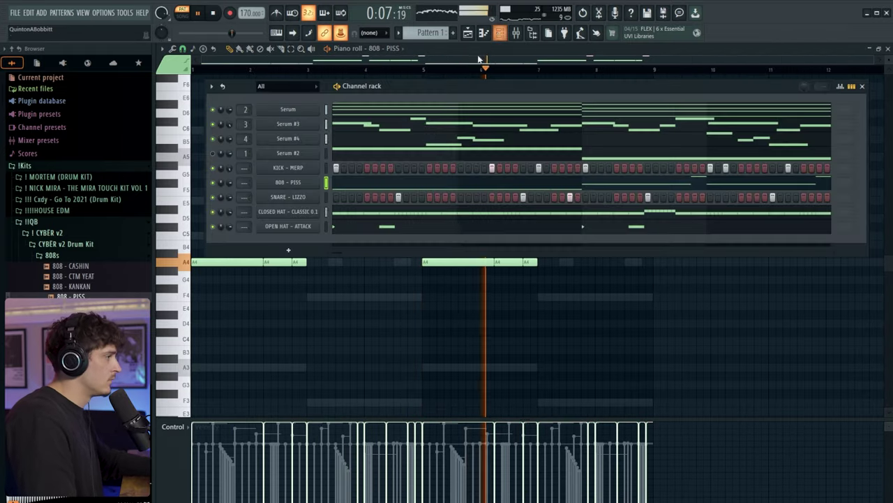
right_click(287, 194)
click(335, 196)
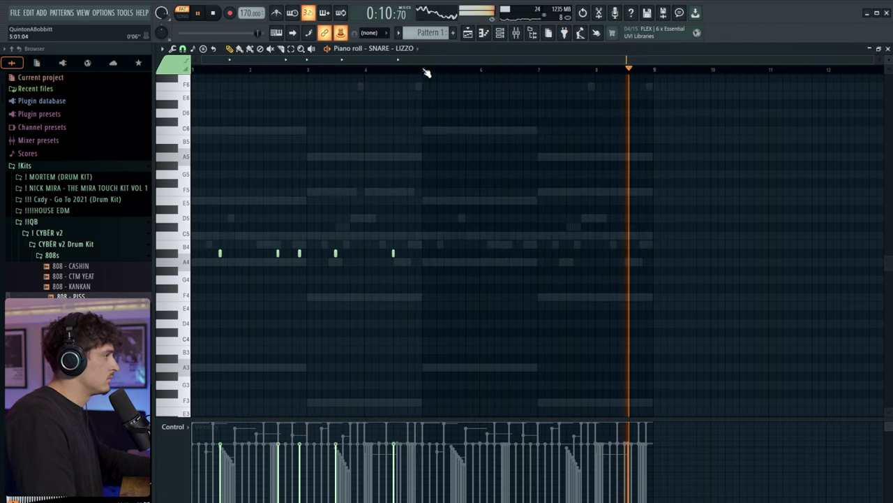
drag(424, 70, 40, 98)
key(ctrl+b)
key(Down)
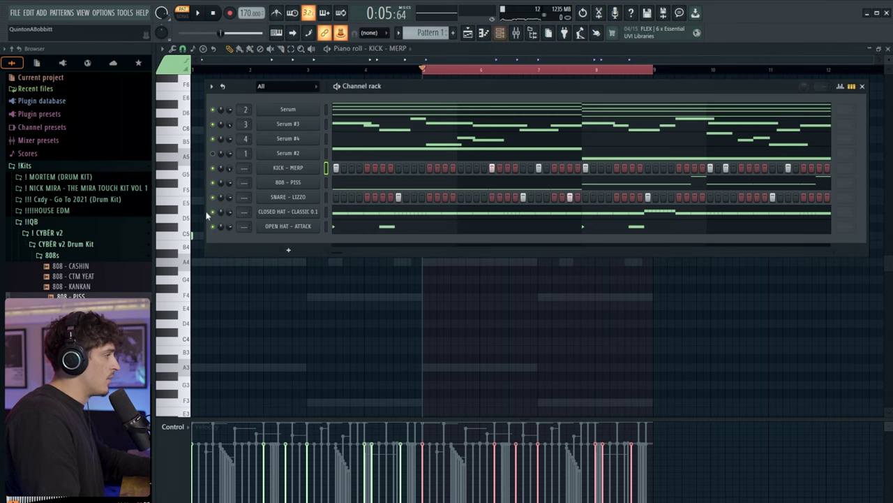
Add a new Serum channel and load the CHORD - CLICKED preset from ! CYBËR v2 Presets
click(299, 183)
click(206, 124)
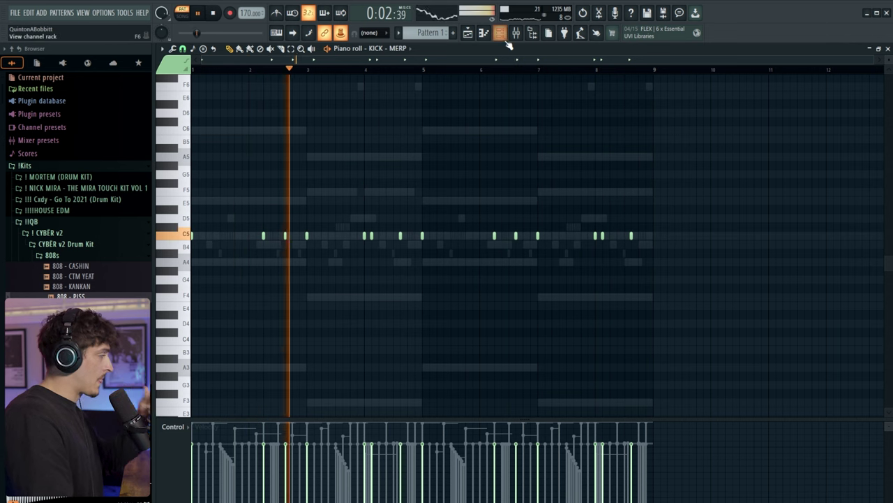
click(508, 40)
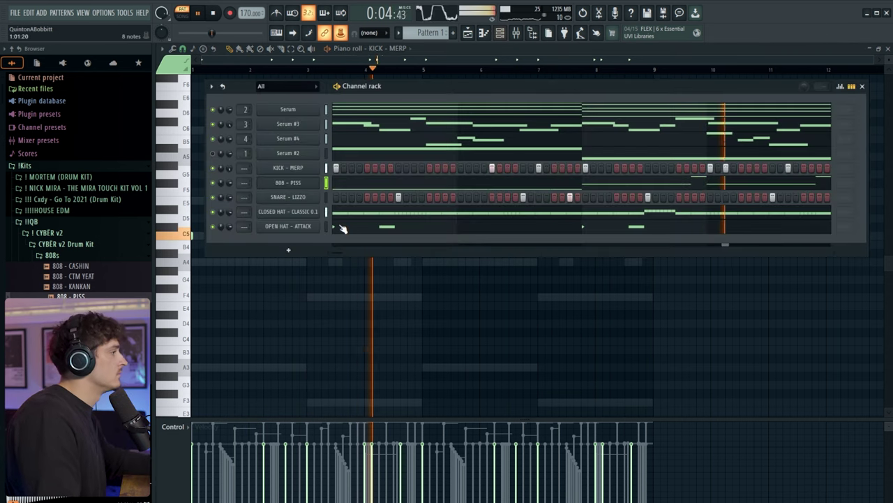
click(285, 252)
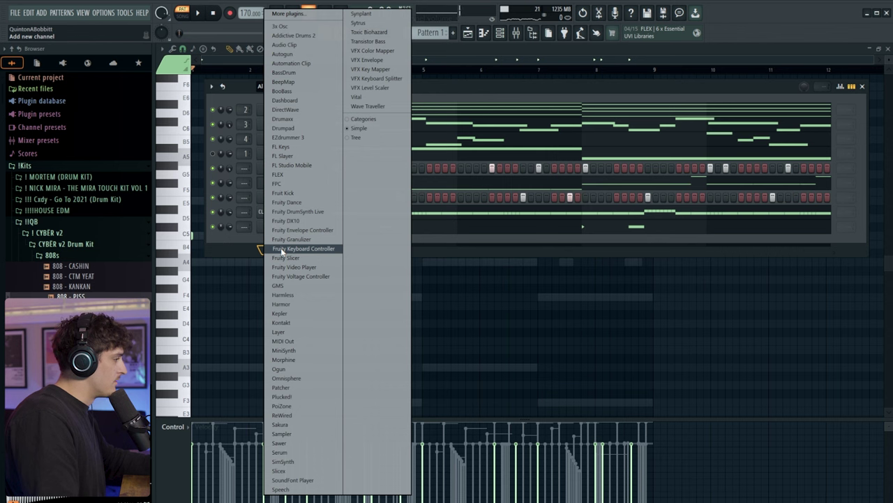
click(308, 454)
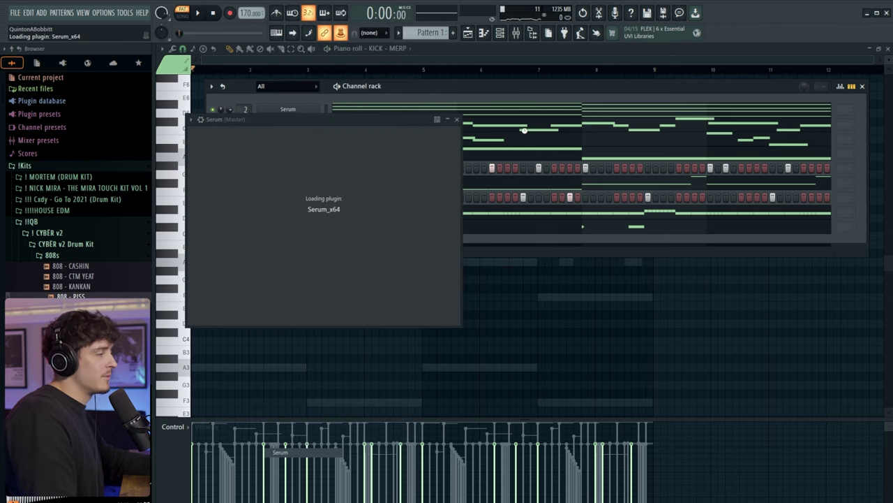
click(489, 134)
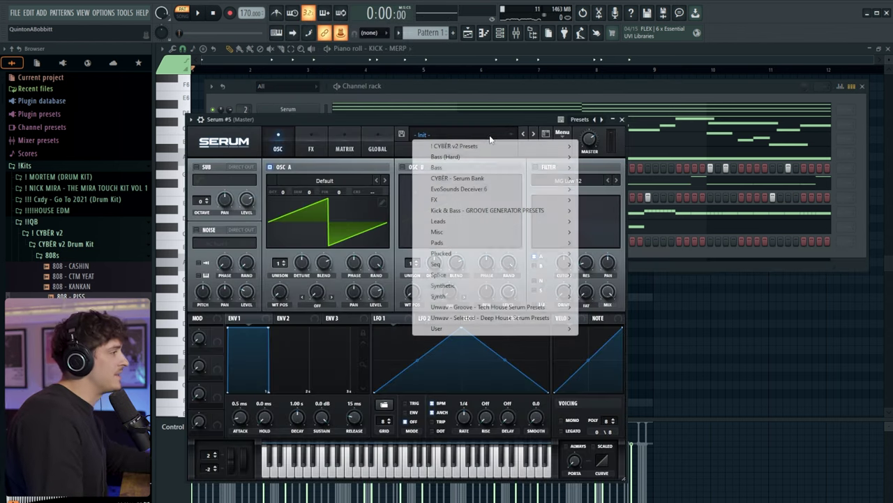
mouse_move(547, 148)
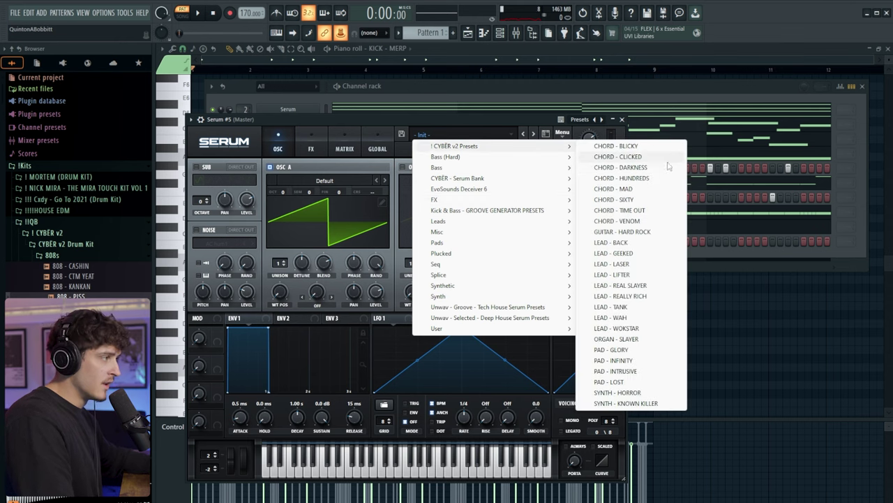
click(617, 156)
click(622, 119)
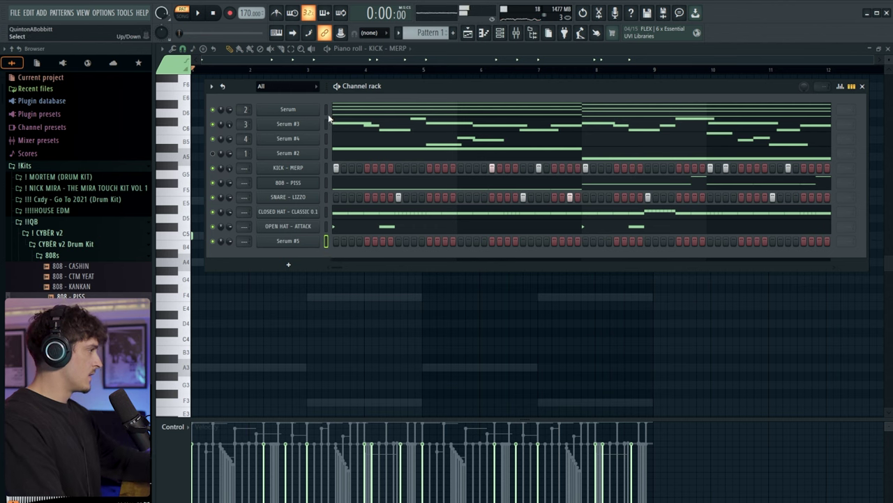
Paste the chord notes into the new Serum #5 channel and move it up the channel rack to just beneath the first Serum
key(ctrl+v)
key(space)
key(alt+Up)
key(alt+Up)
key(alt+Up)
key(alt+Up)
key(alt+Up)
key(alt+Up)
key(alt+Up)
key(alt+Up)
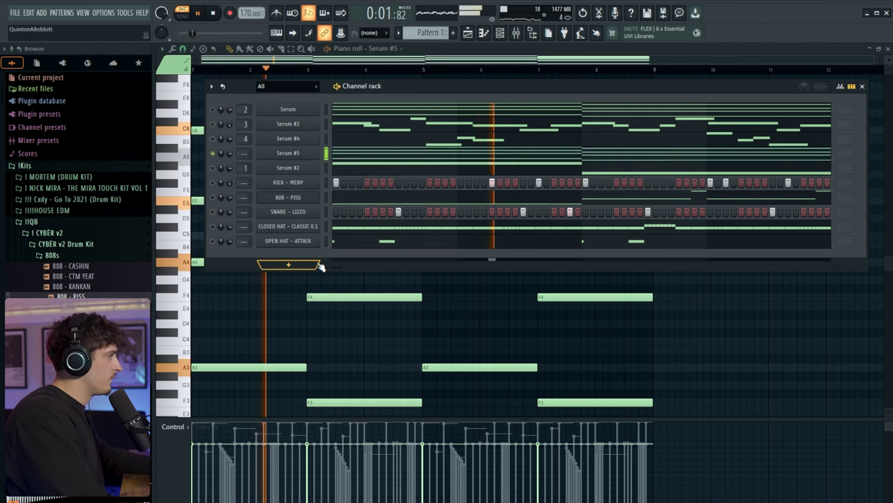
Toggle the solo of Serum #5, route it to its own mixer track and audition it in the mix
right_click(213, 125)
drag(244, 124, 244, 117)
key(F9)
key(space)
key(space)
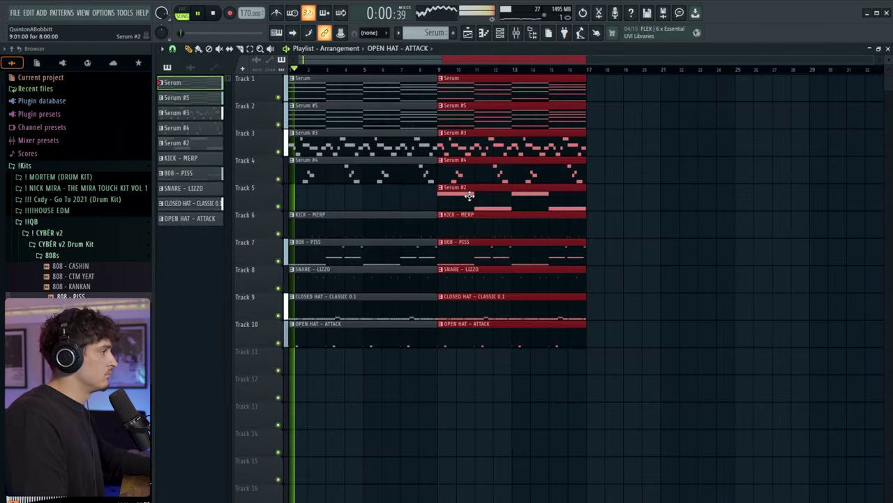
Delete the Serum #5, kick, 808, snare, closed hat and open hat clips from bars 9 to 16 of the playlist
right_click(380, 119)
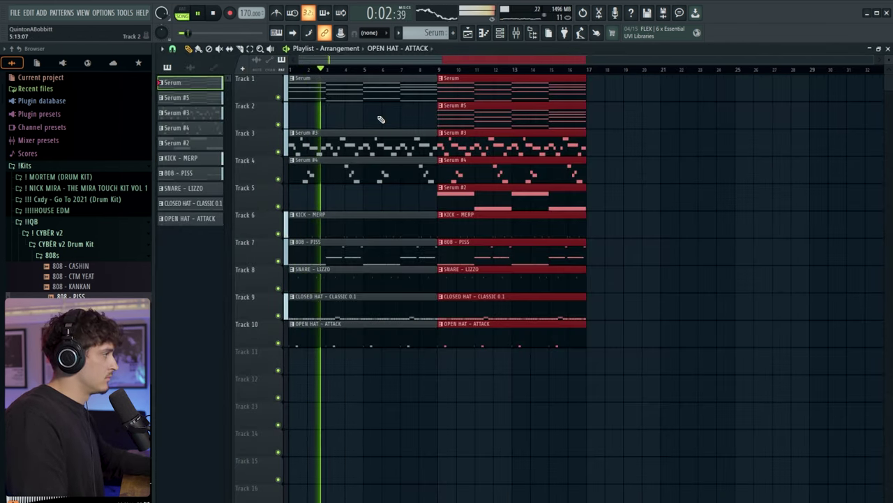
key(ctrl+z)
right_click(455, 120)
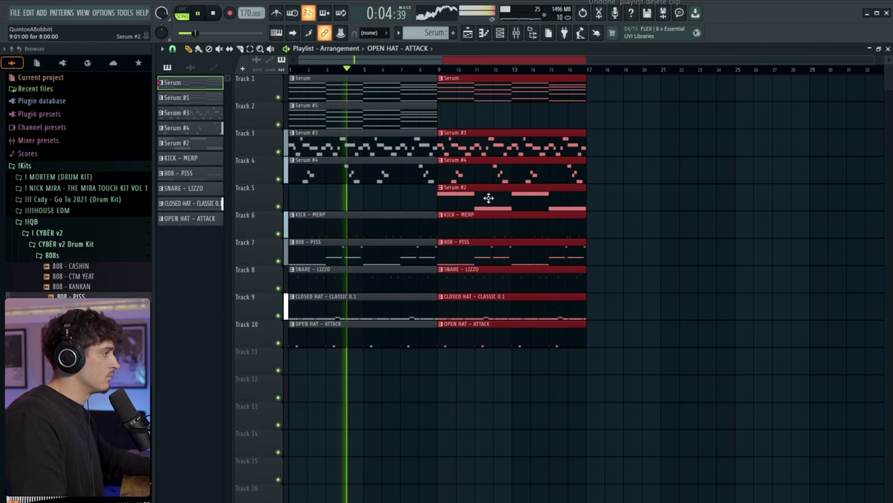
right_click(483, 234)
right_click(481, 256)
right_click(483, 281)
right_click(483, 307)
right_click(484, 334)
Copy the first eight-bar block of clips to bar 17 and duplicate it again at bar 25
ctrl+click(507, 266)
drag(396, 388, 381, 78)
drag(338, 226, 631, 237)
key(ctrl+b)
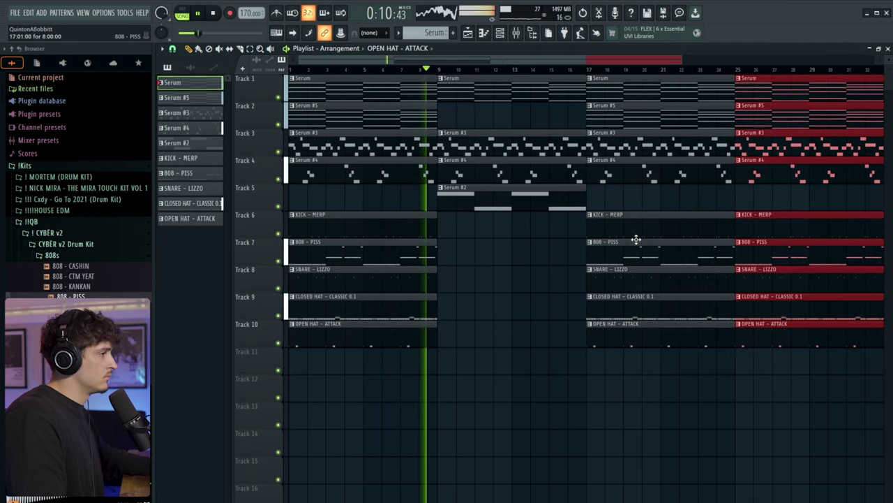
scroll(698, 194, down, 1)
scroll(499, 70, down, 3)
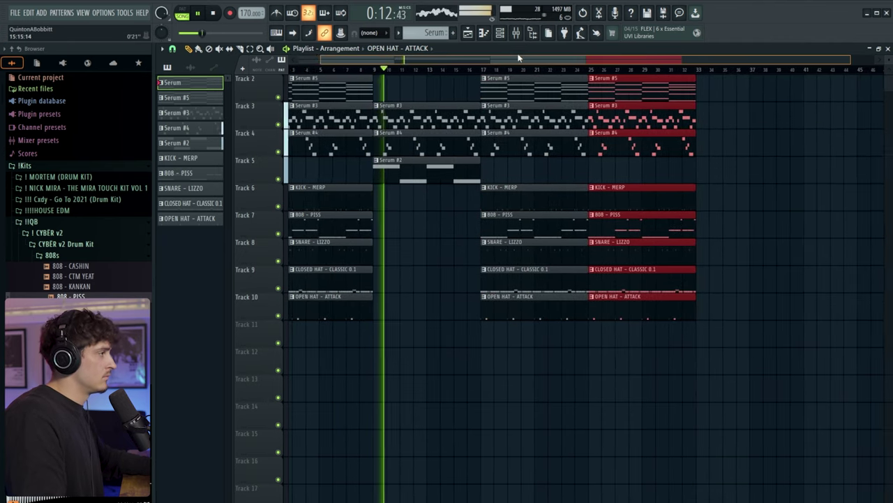
scroll(617, 250, up, 1)
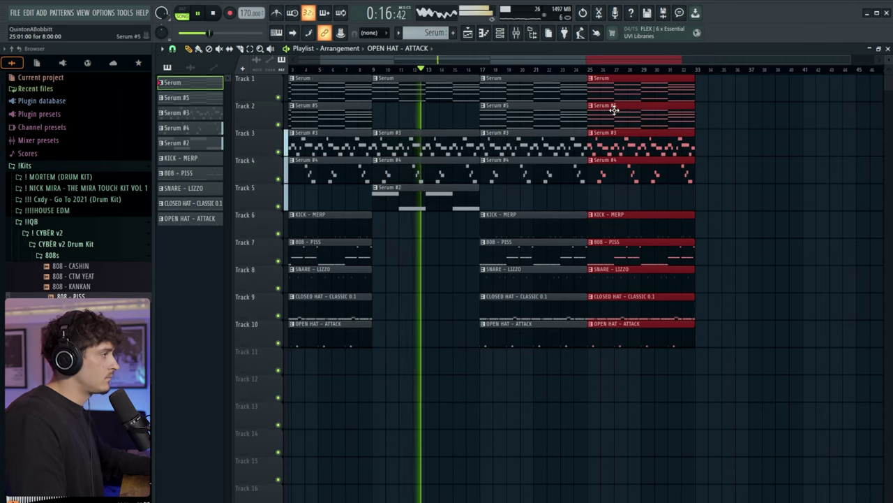
Delete the Serum #5 clip from bars 25 to 32
ctrl+click(803, 163)
right_click(648, 125)
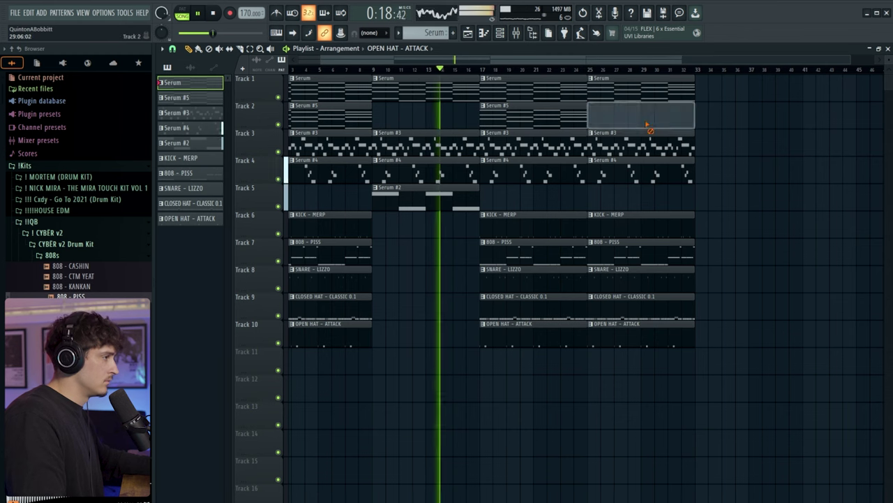
scroll(470, 73, down, 1)
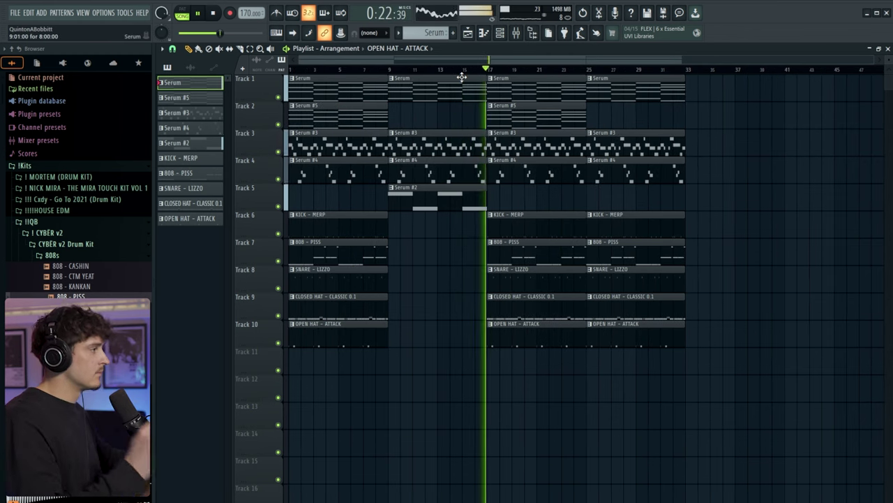
Place the Serum #5 clip back at bars 25 to 32, remove it from bars 17 to 24 and play the transition into bar 17
key(F9)
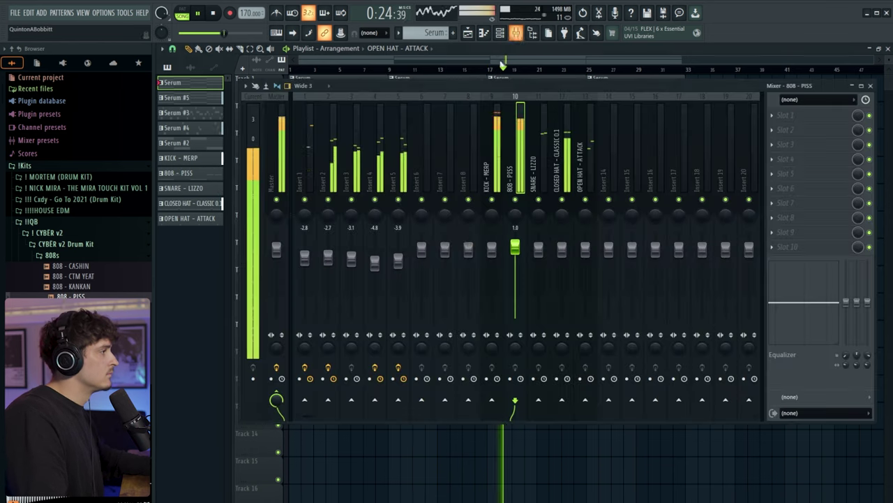
key(F9)
ctrl+click(589, 118)
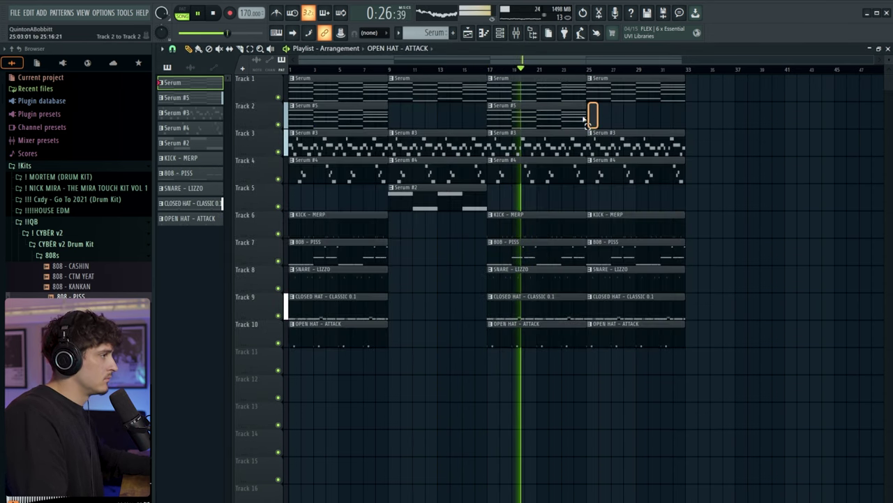
right_click(536, 117)
click(466, 69)
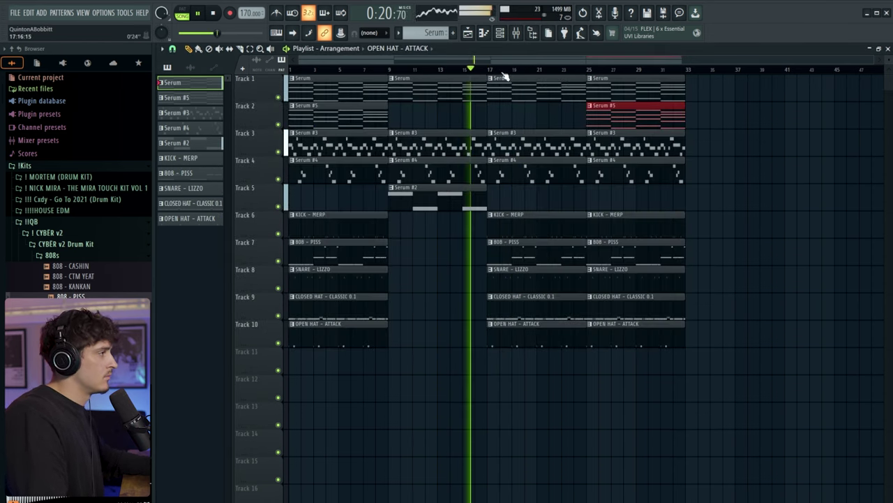
click(516, 33)
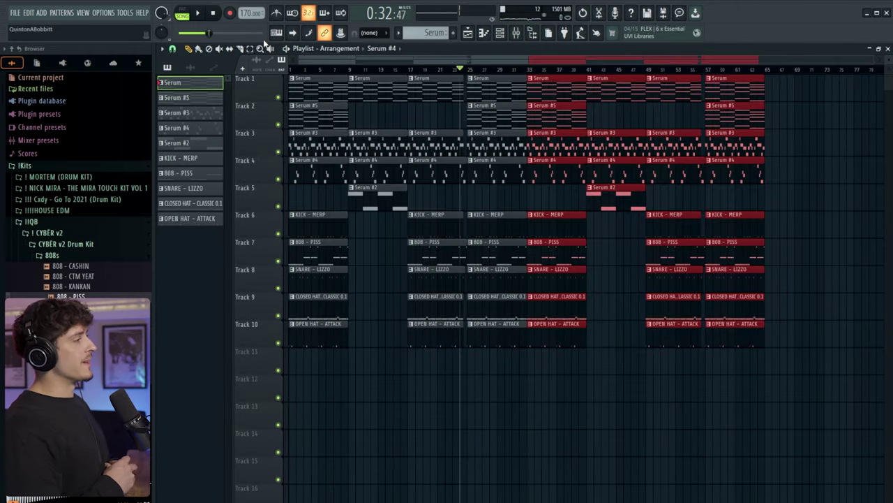
Select every clip in the playlist and move them all down two tracks to free Tracks 1 and 2
drag(820, 373, 215, 90)
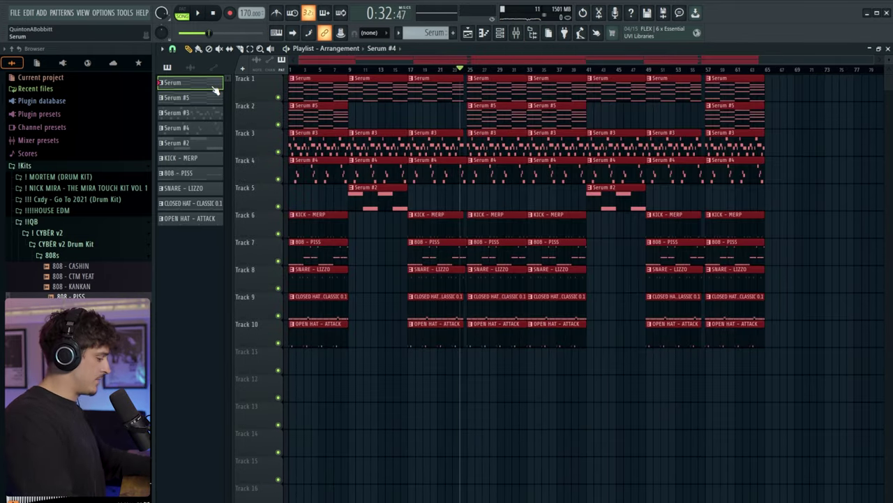
key(shift+Down)
key(shift+Down)
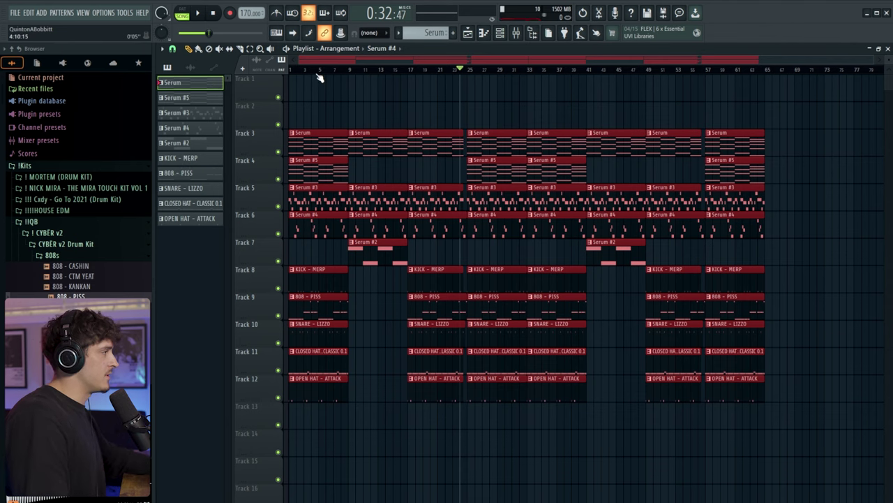
Dock mixer inserts 15 to 19 to the left side of the mixer
click(517, 33)
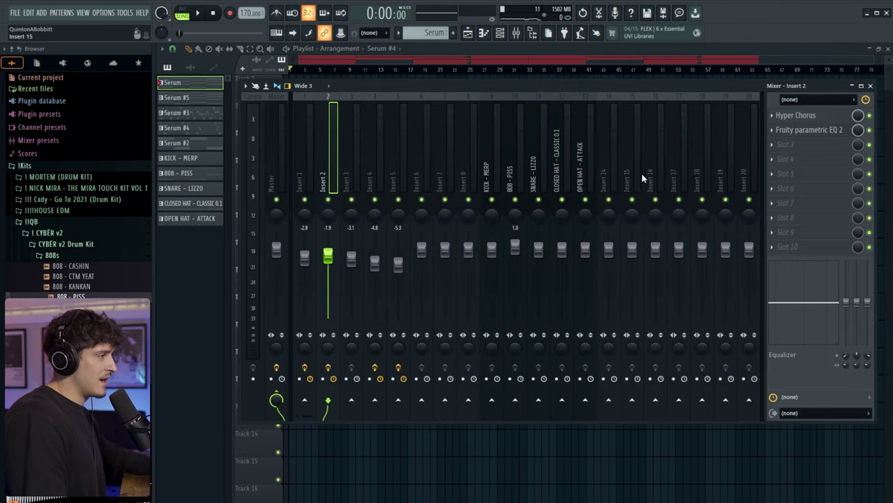
right_click(709, 180)
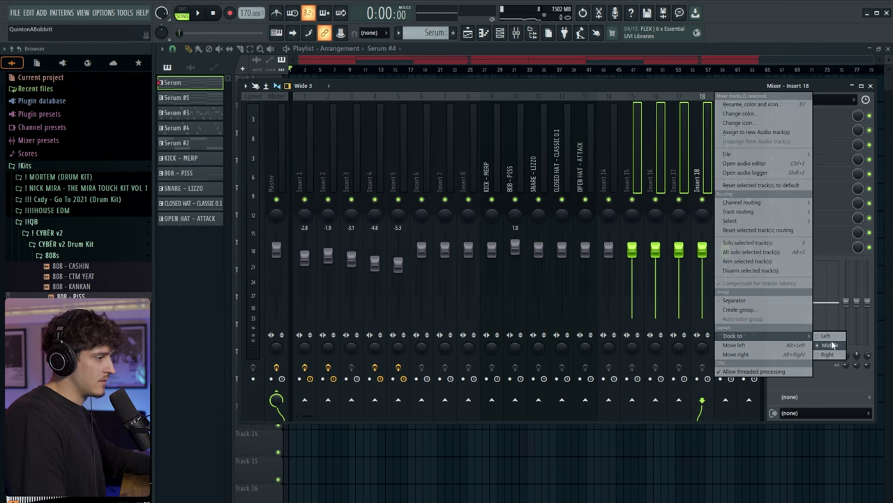
click(827, 336)
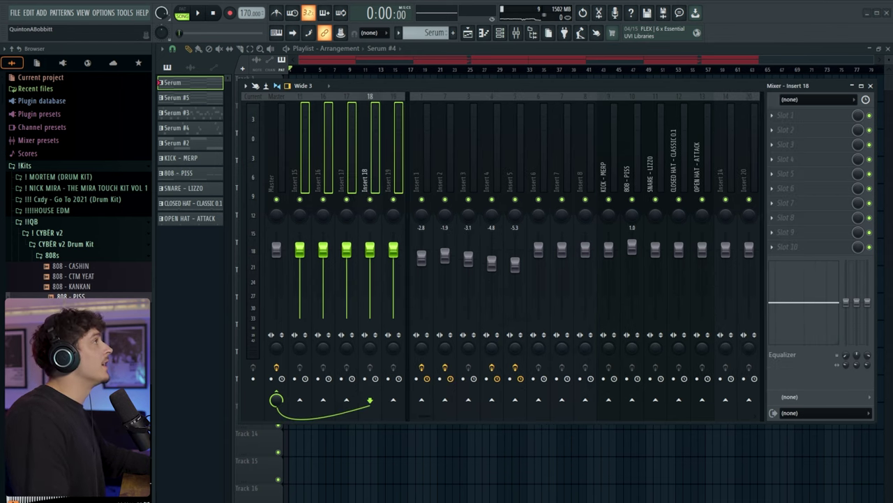
Switch to File Explorer, open the Future vocal presets folder and load the Main, Adlibs, verb and delay presets onto mixer inserts 15 to 18
key(alt+Tab)
double_click(522, 149)
drag(596, 240, 508, 129)
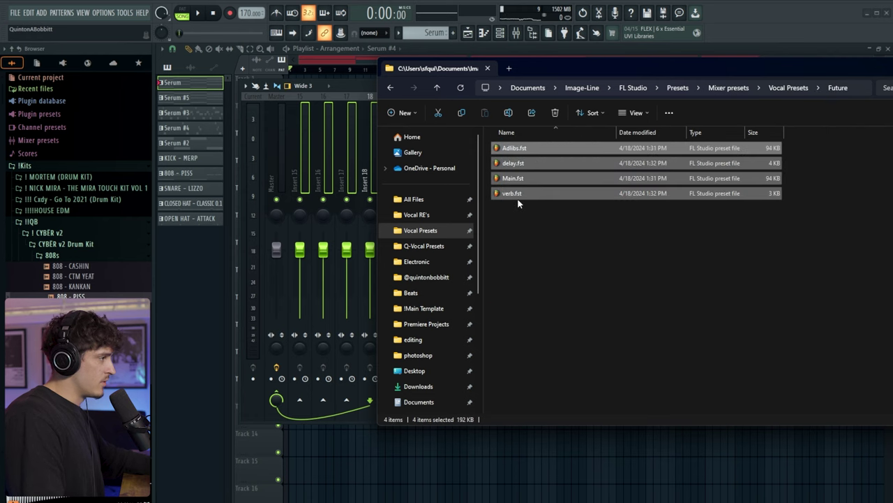
drag(517, 190, 449, 184)
drag(302, 181, 302, 173)
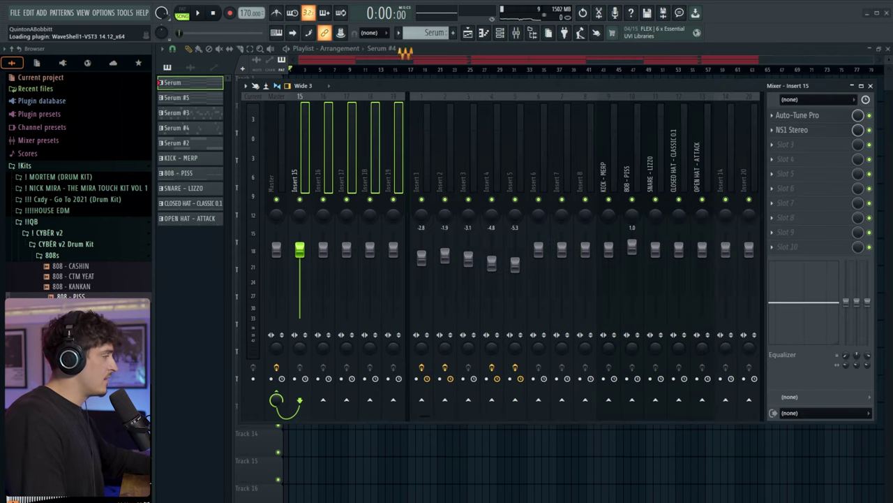
key(alt+Tab)
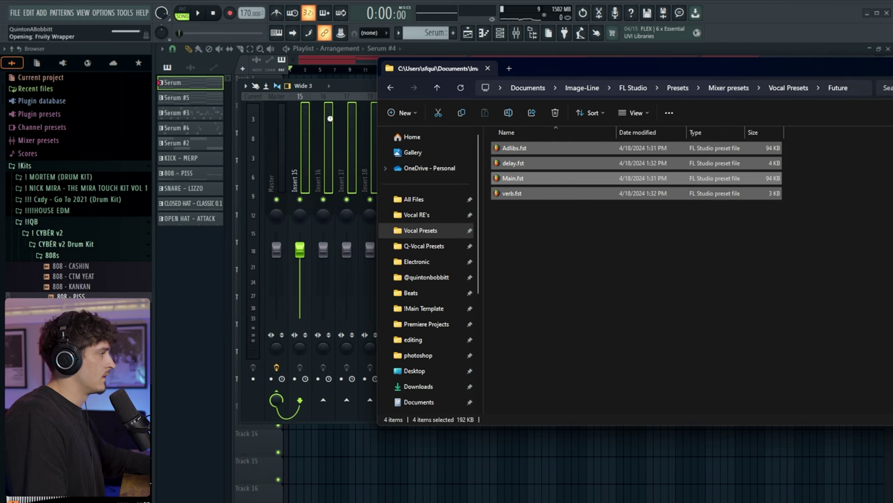
click(350, 88)
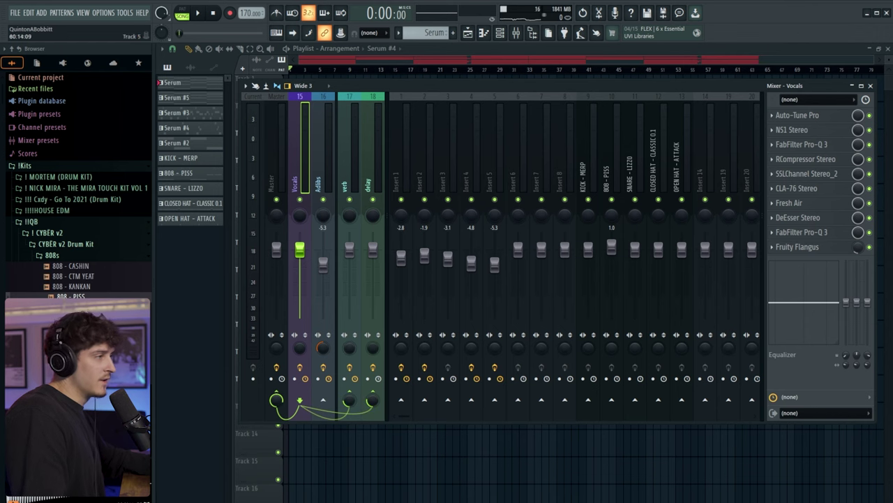
Choose an audio input for the Vocals mixer track
click(811, 98)
click(792, 111)
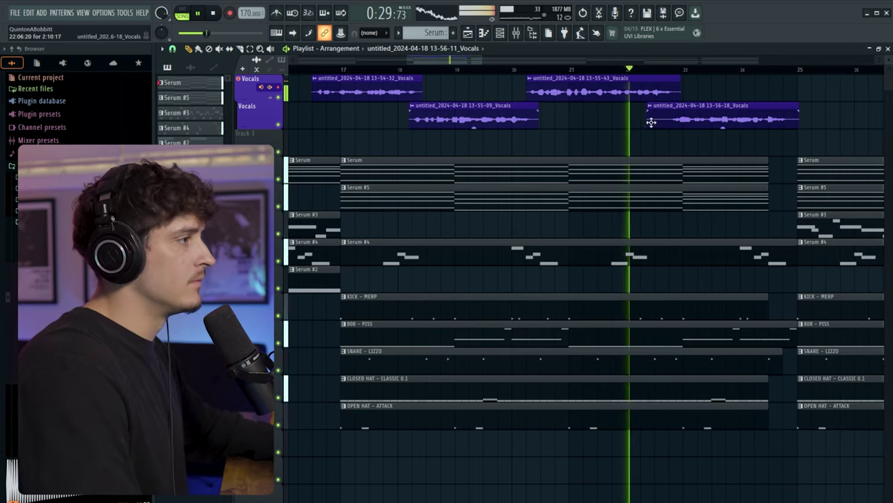
Trim the start of the vocal take that begins near the end of bar 22
drag(651, 122, 672, 122)
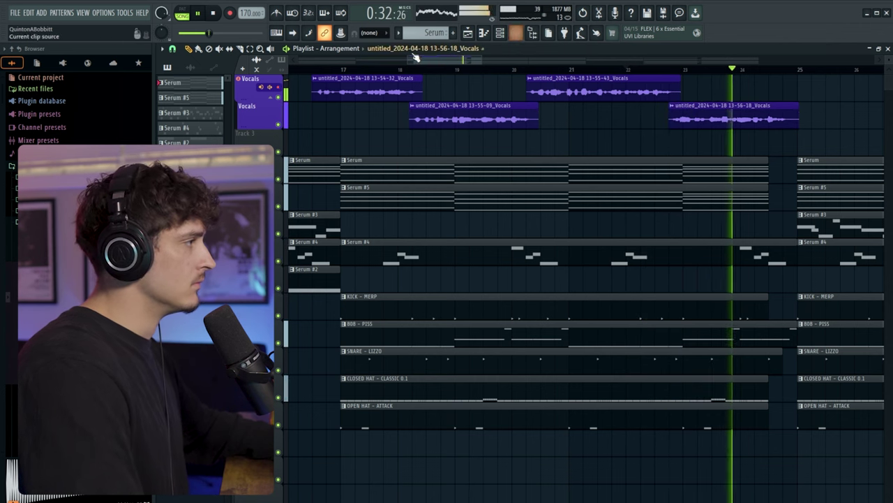
scroll(423, 68, down, 3)
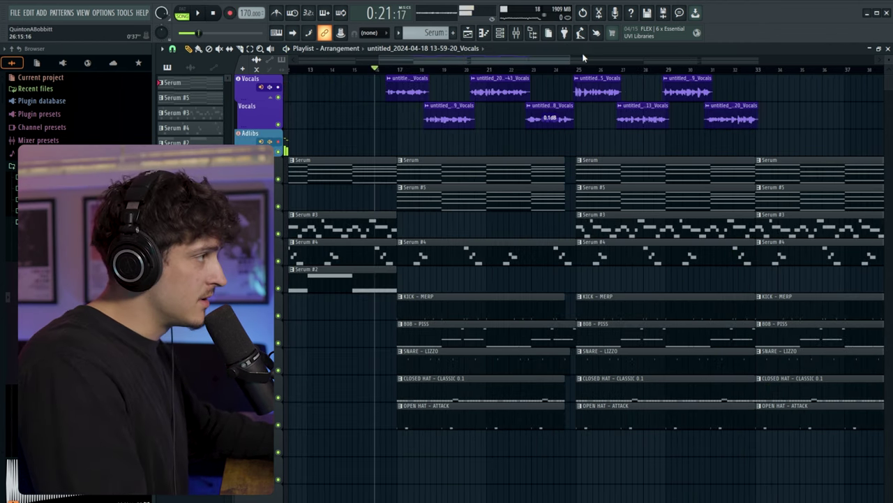
Set up the Adlibs mixer track for recording from Input 1 and record an adlib take over bars 17 to 33
click(517, 33)
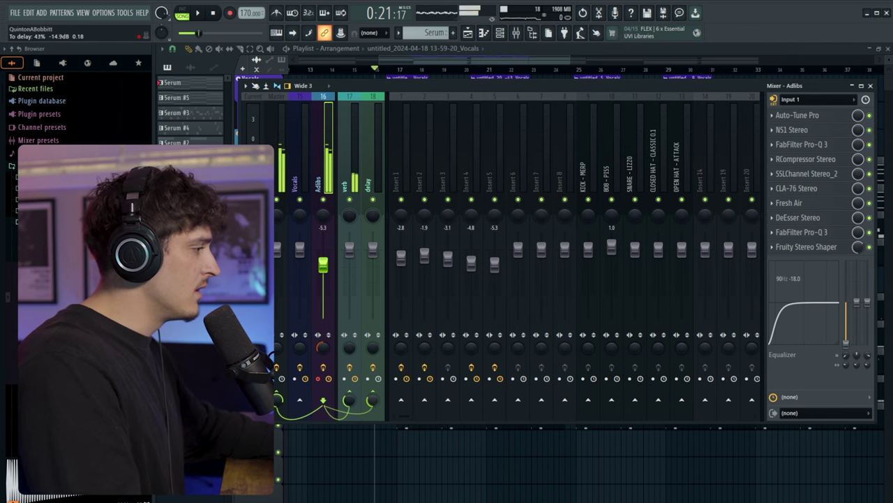
key(F9)
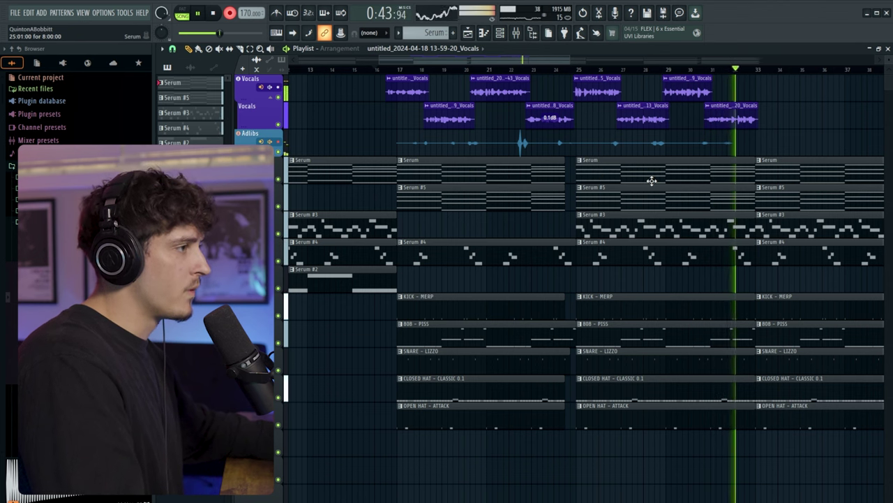
click(379, 142)
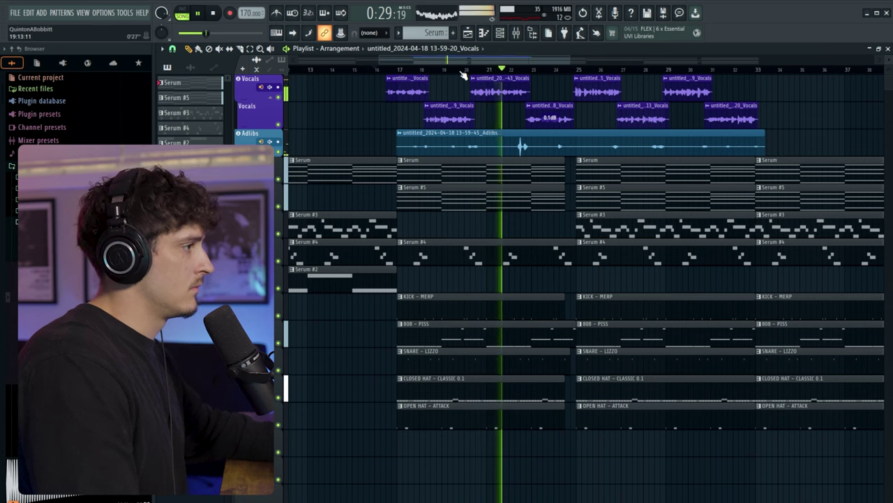
Play back the recorded vocals and adlibs over the full arrangement and stop playback
scroll(463, 75, down, 3)
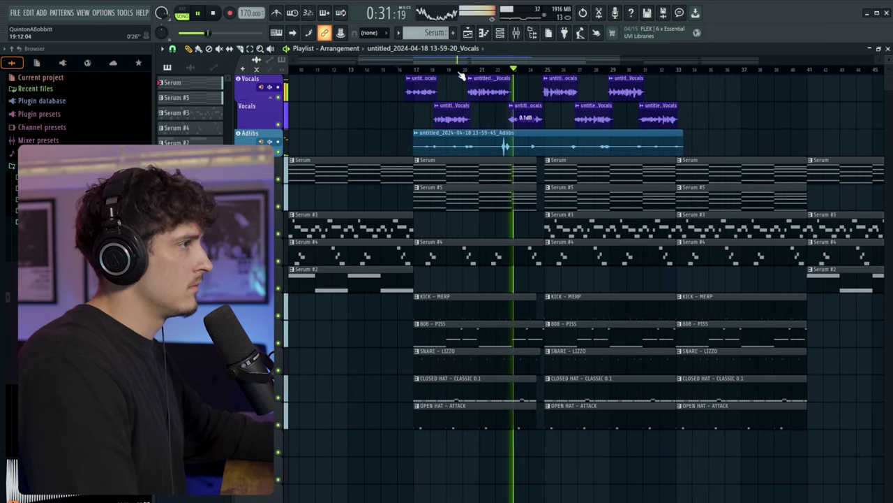
scroll(457, 77, down, 1)
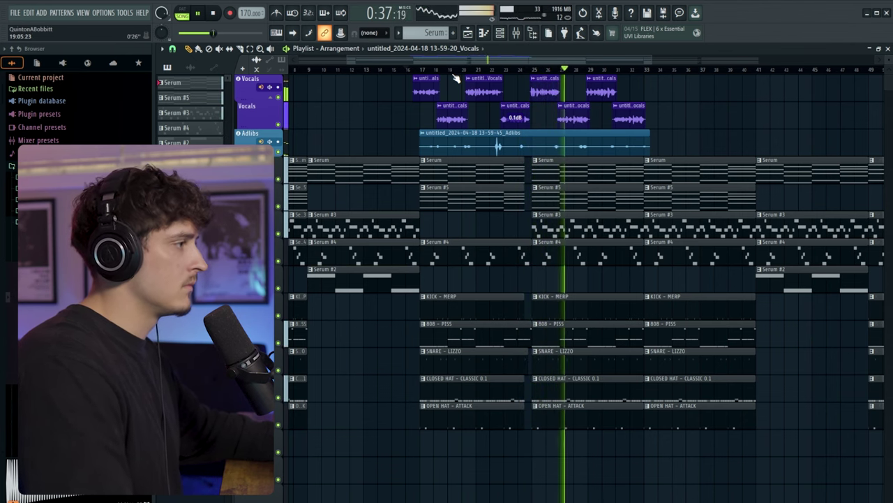
scroll(456, 78, down, 1)
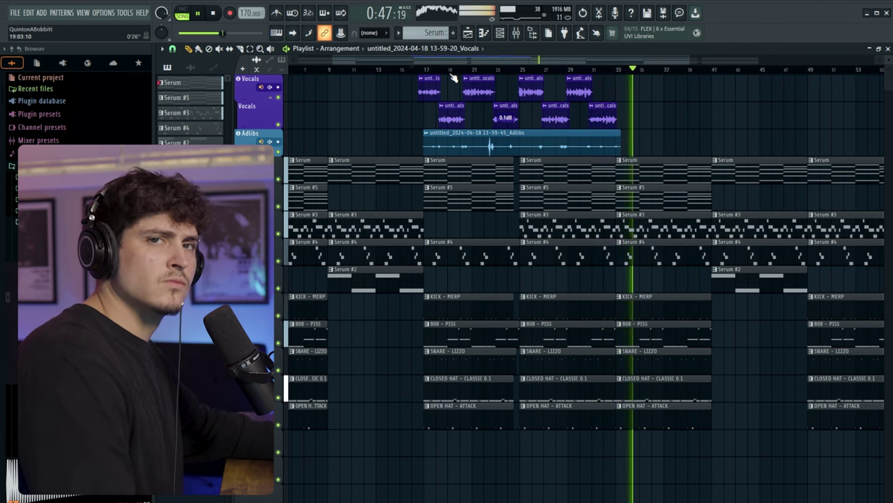
key(space)
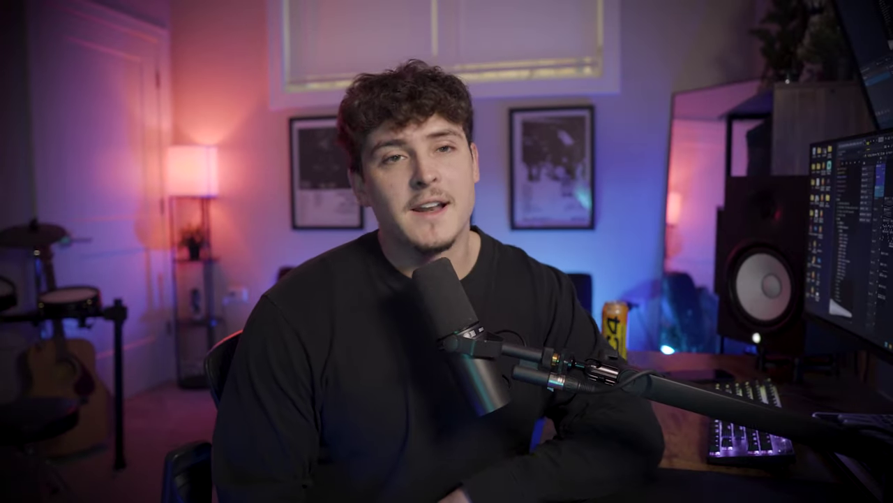